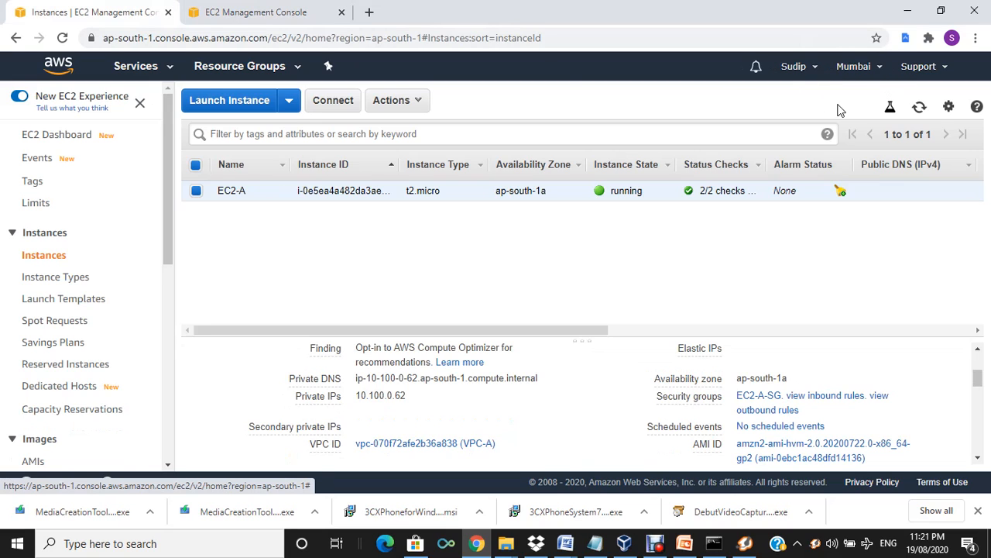
# Step: Check the N. Virginia EC2 instance list, return to the Mumbai console and open its VPC service
pyautogui.click(253, 11)
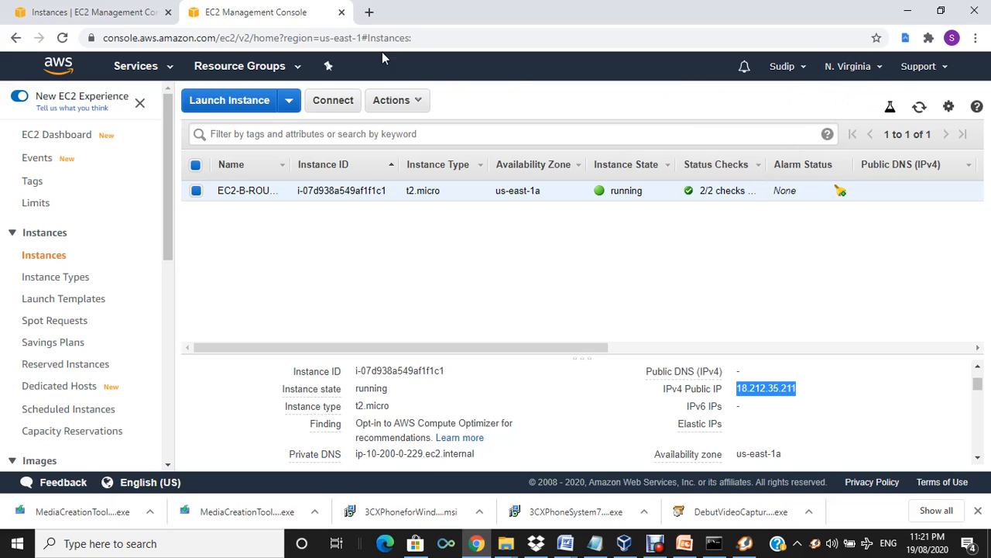
pyautogui.click(118, 9)
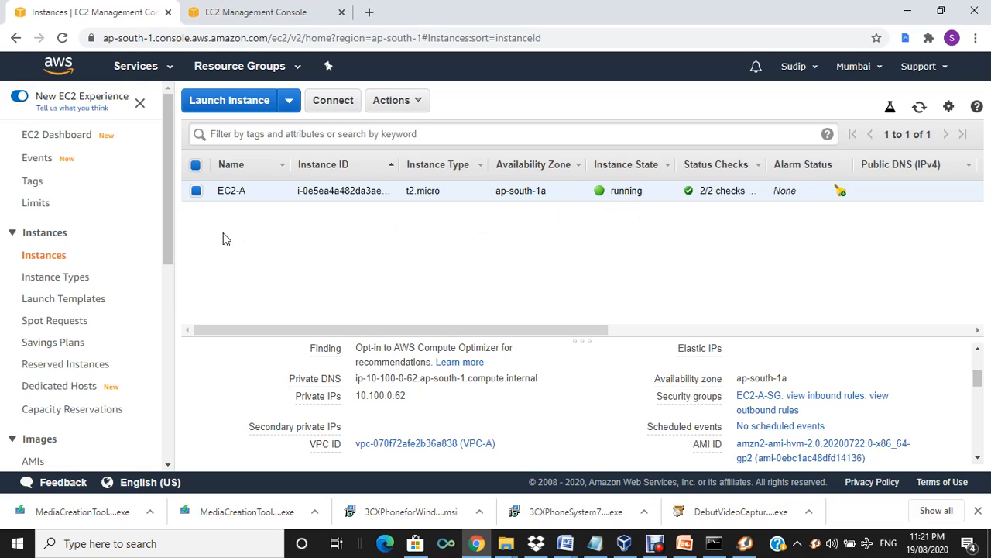
pyautogui.click(138, 75)
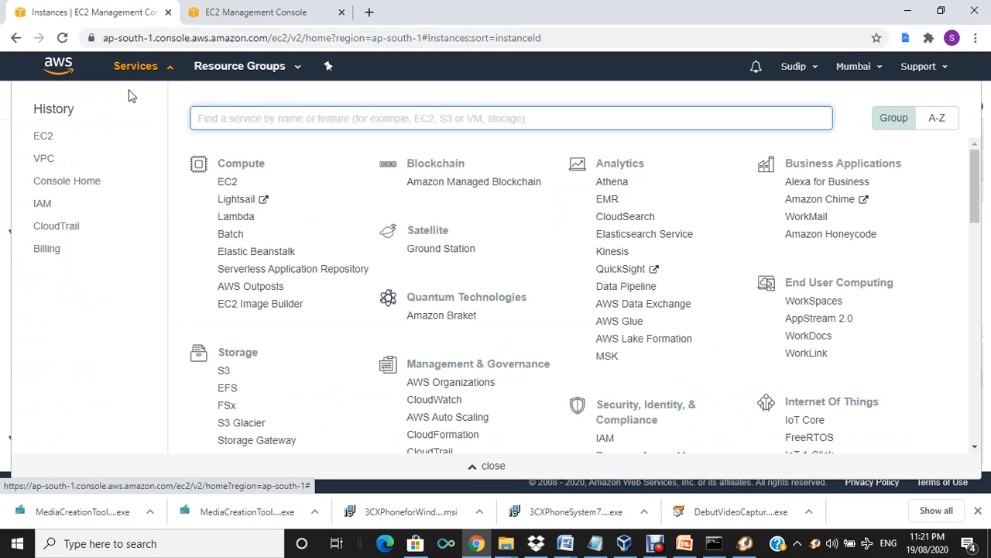
pyautogui.click(40, 160)
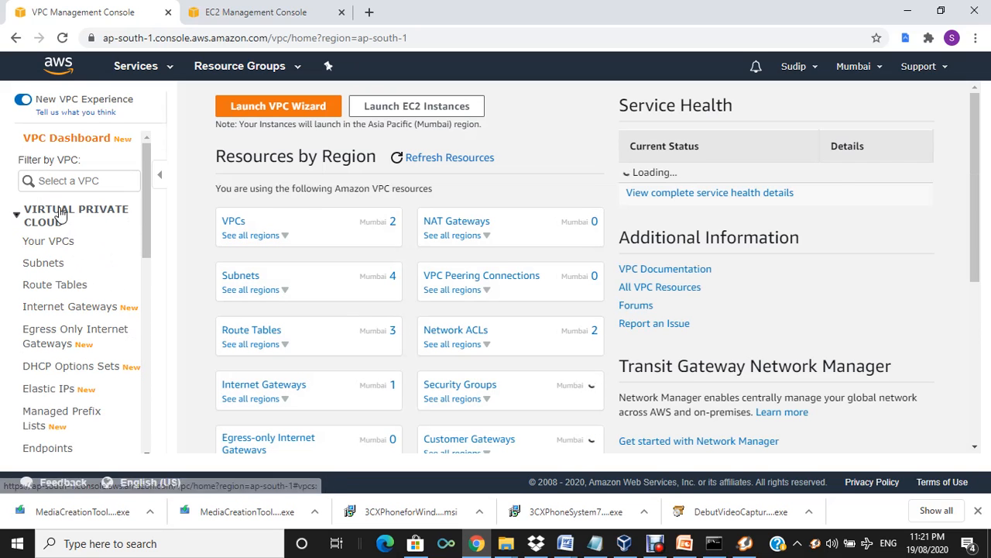
# Step: View the Mumbai VPC list and the details of VPC-A's private subnet
pyautogui.click(49, 242)
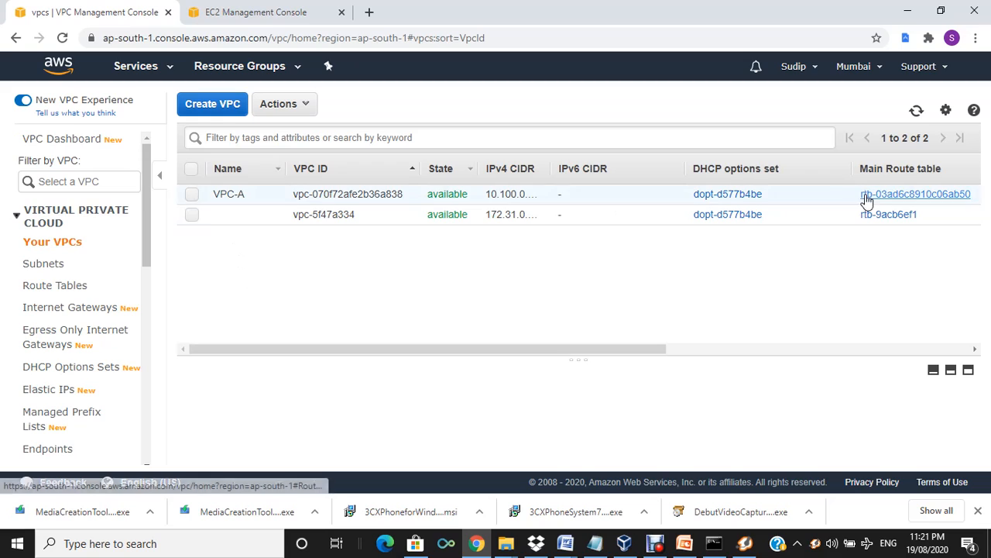
pyautogui.click(91, 264)
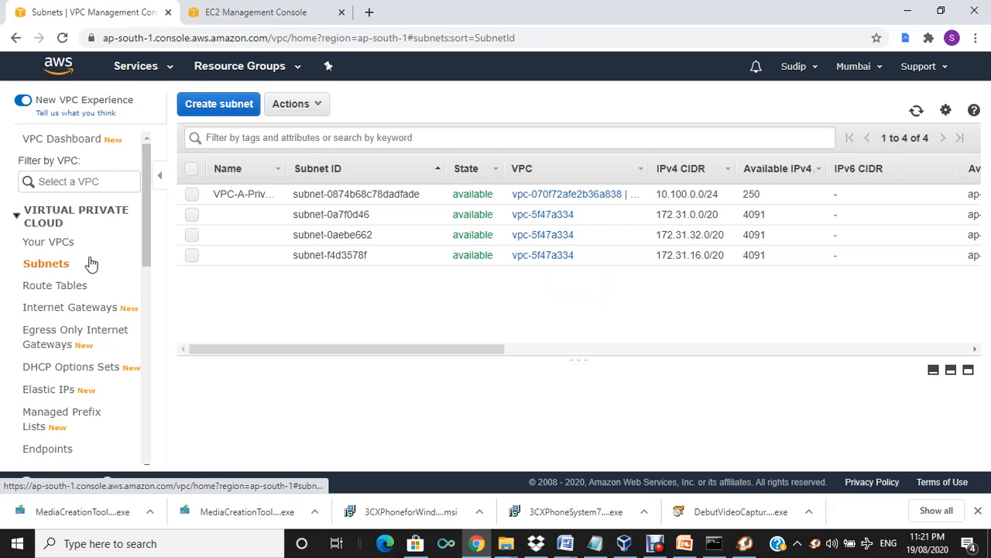
pyautogui.click(192, 194)
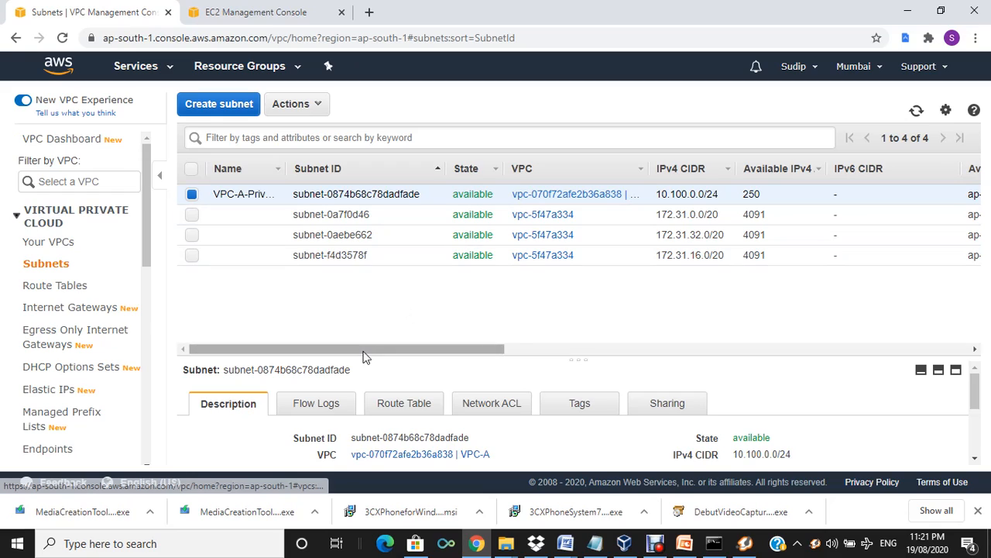
# Step: Inspect the subnet associations of VPC-A's private route table in the Mumbai region
pyautogui.click(45, 286)
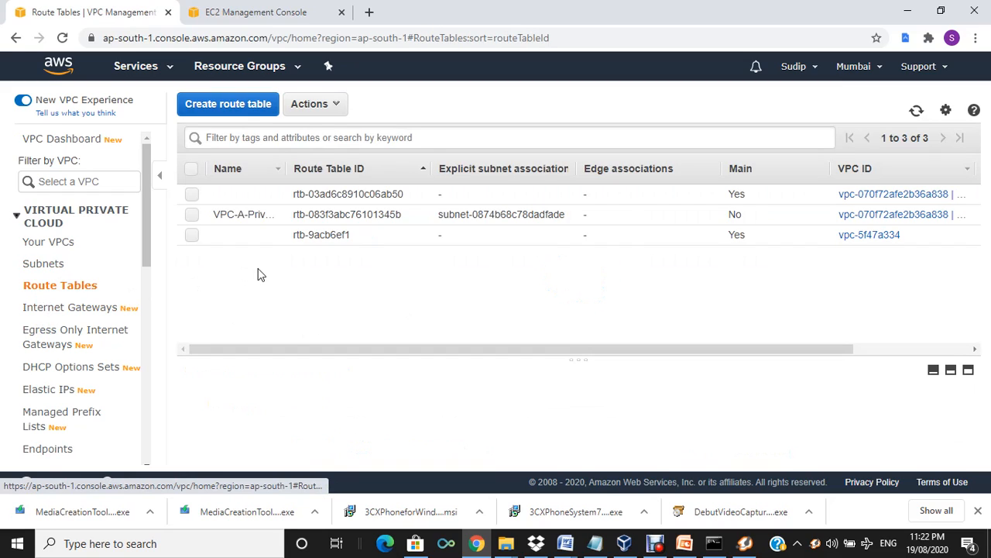
pyautogui.click(198, 214)
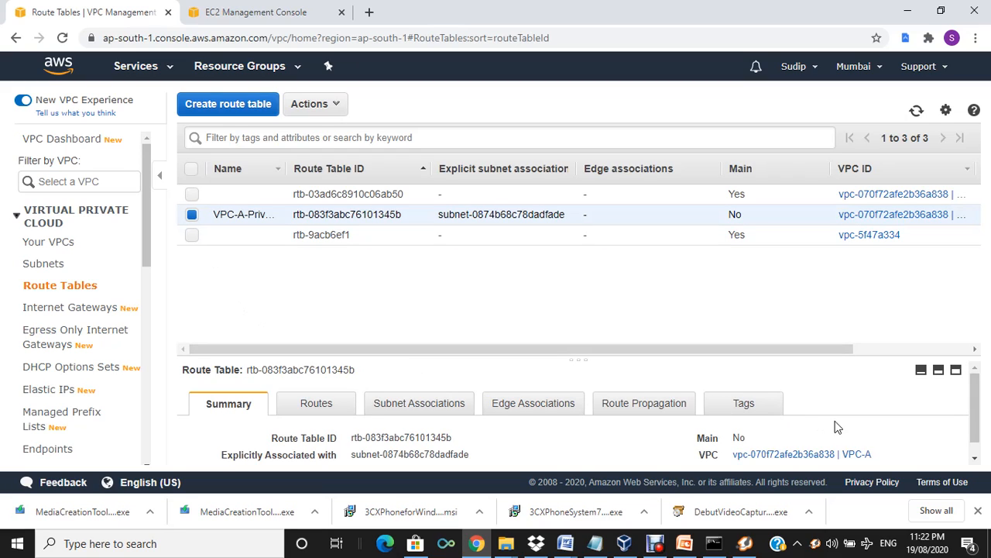
pyautogui.click(973, 459)
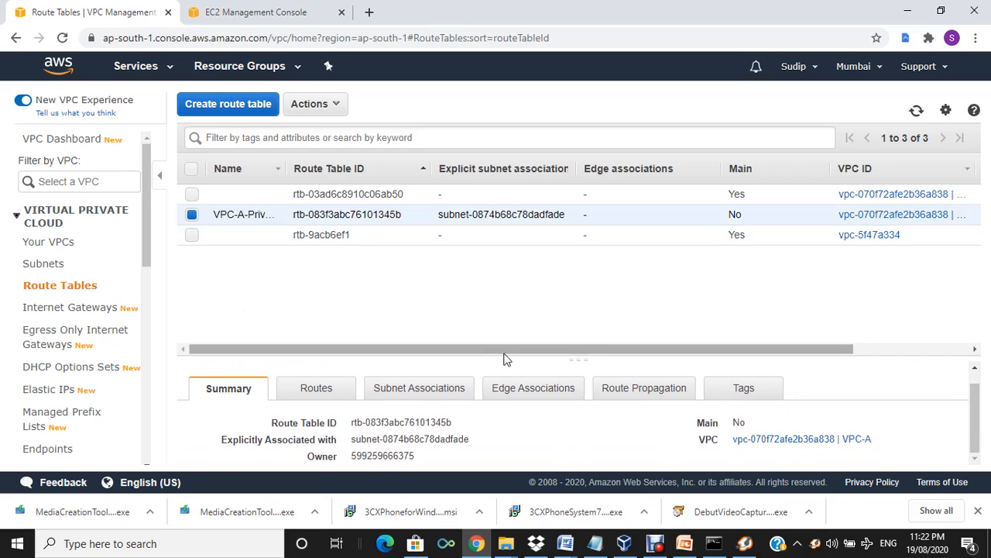
pyautogui.click(415, 393)
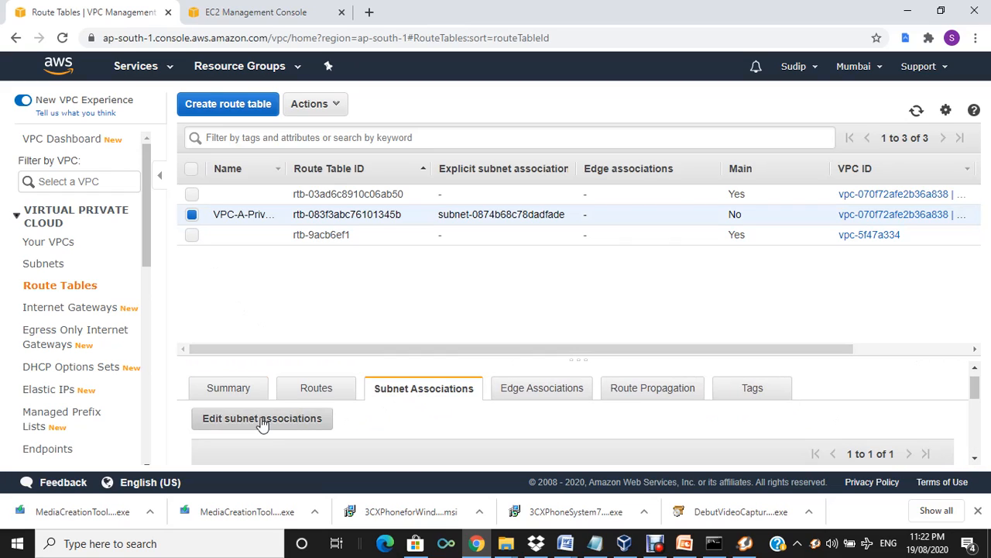
pyautogui.scroll(-3, 487, 407)
pyautogui.scroll(2, 487, 408)
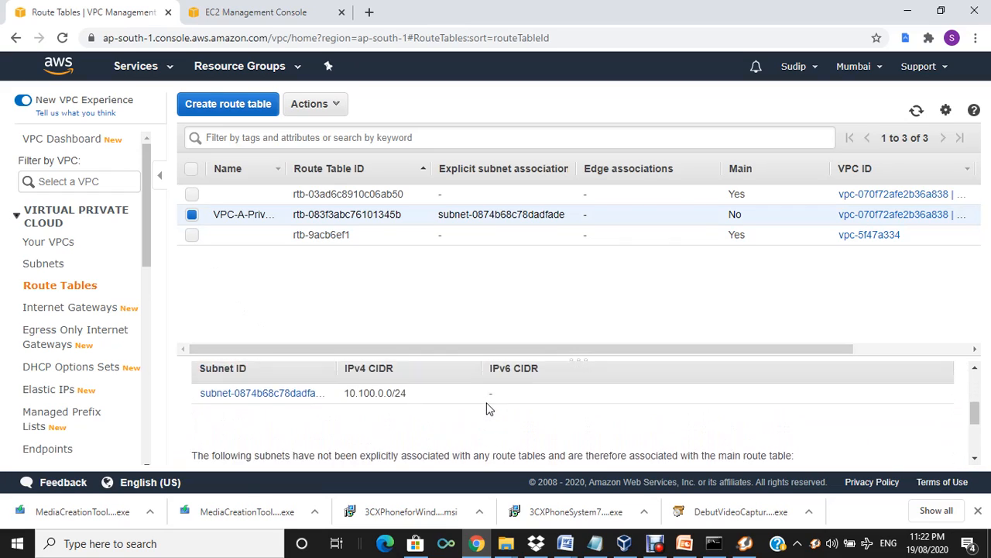
pyautogui.scroll(3, 209, 367)
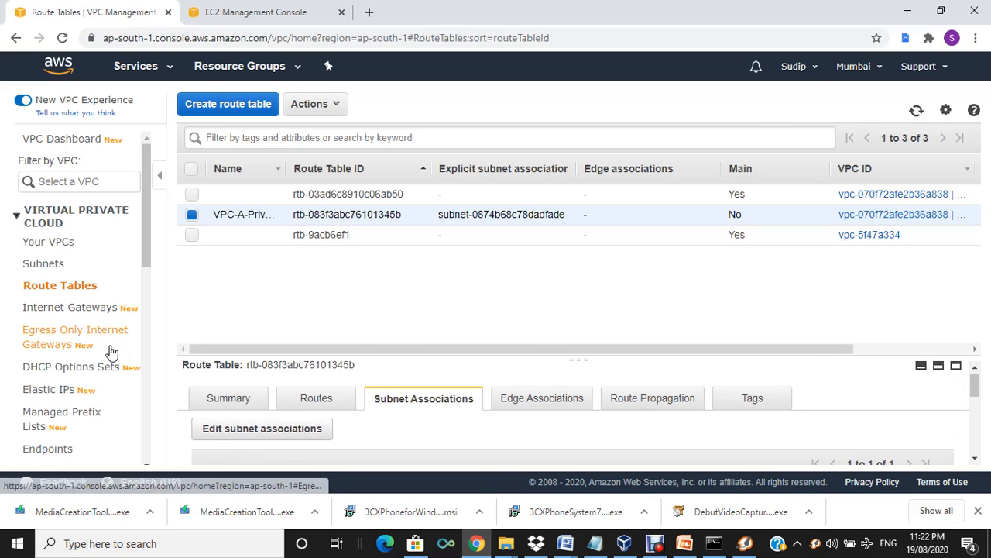
# Step: Review the Mumbai region's internet gateways and security groups
pyautogui.click(75, 314)
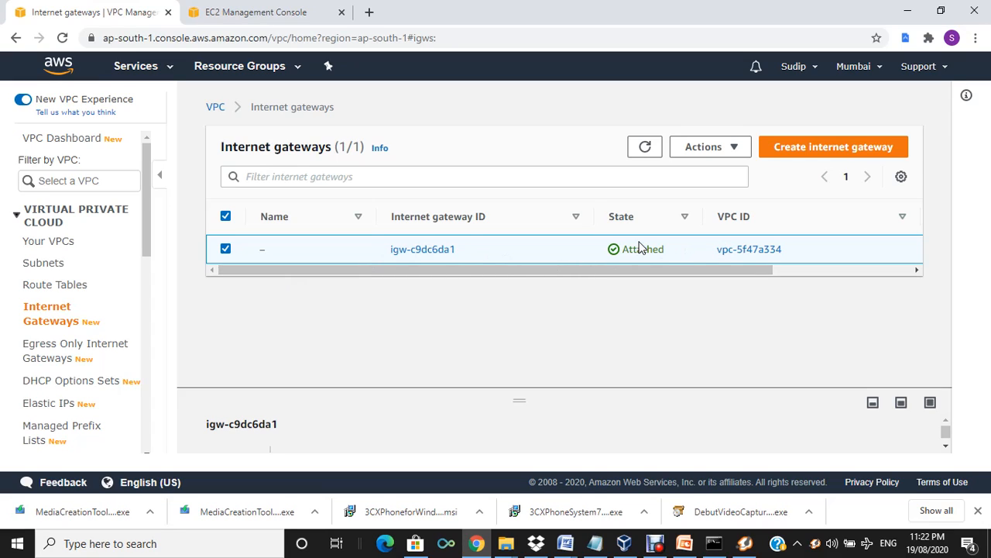
pyautogui.click(146, 453)
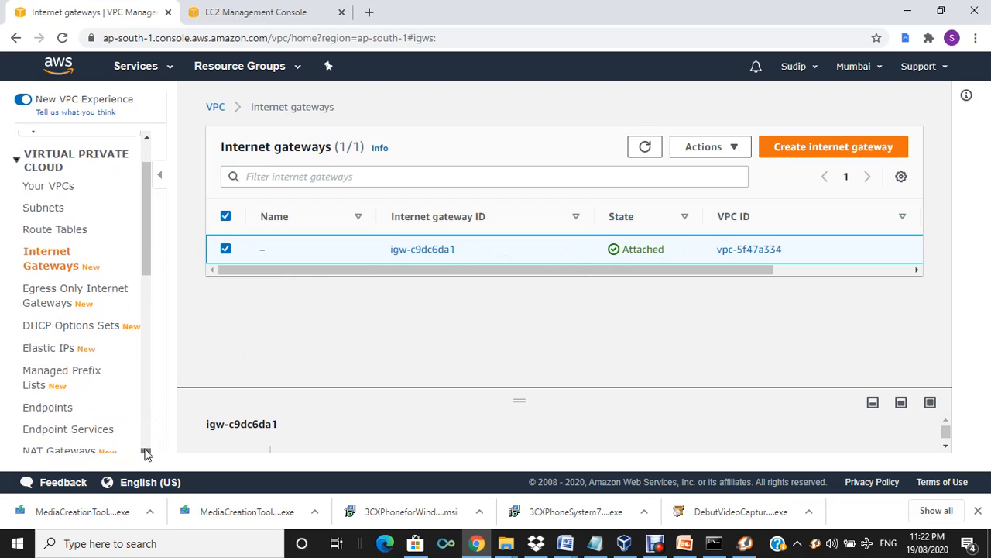
pyautogui.scroll(-3, 147, 452)
pyautogui.scroll(-5, 146, 453)
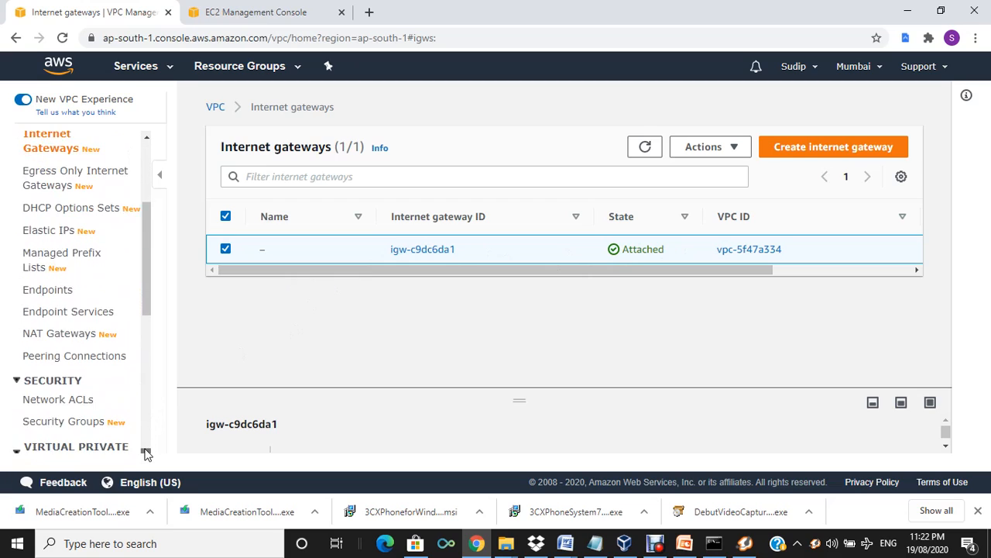
pyautogui.scroll(-1, 146, 452)
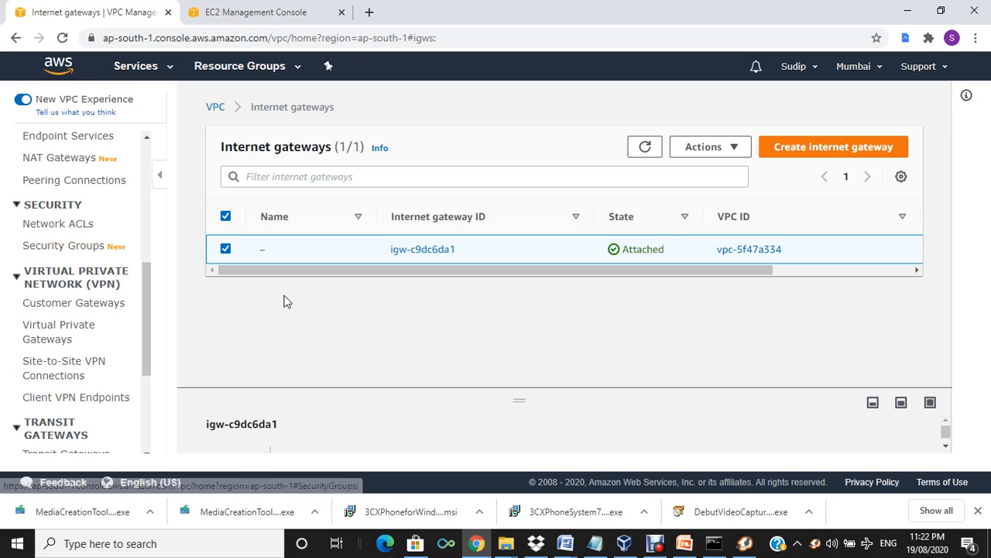
pyautogui.click(61, 248)
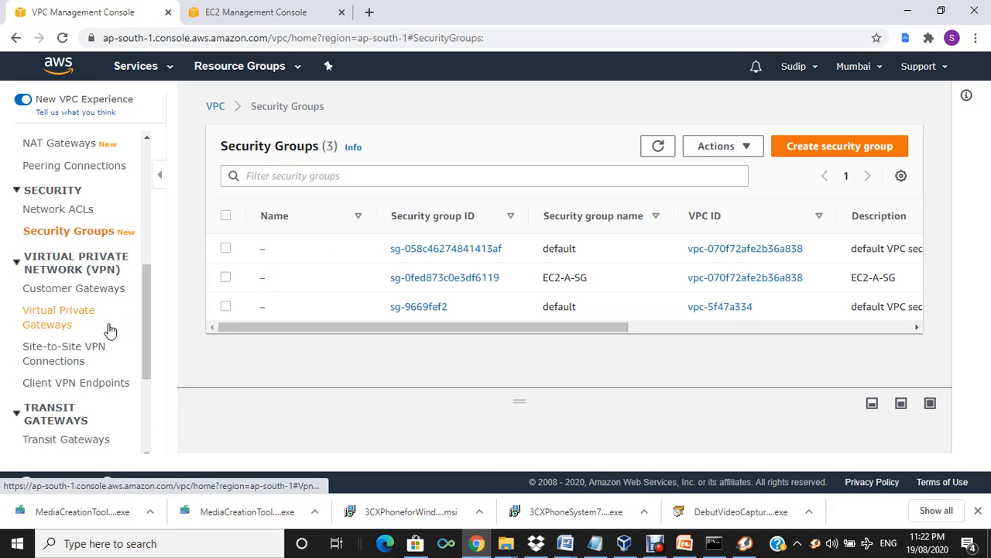
# Step: Review the Mumbai virtual private gateway and Site-to-Site VPN connection, comparing them with the network diagram in PowerPoint
pyautogui.click(59, 326)
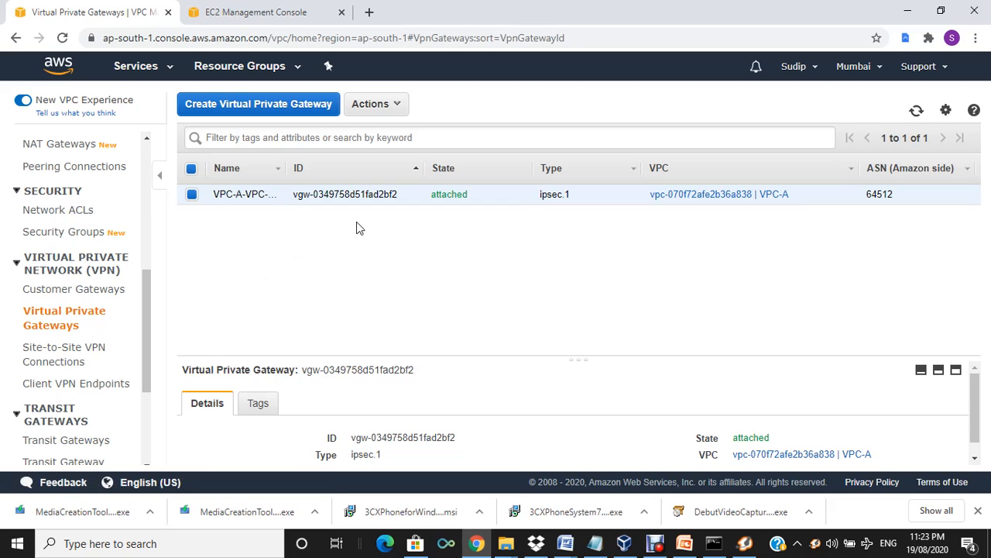
pyautogui.click(28, 372)
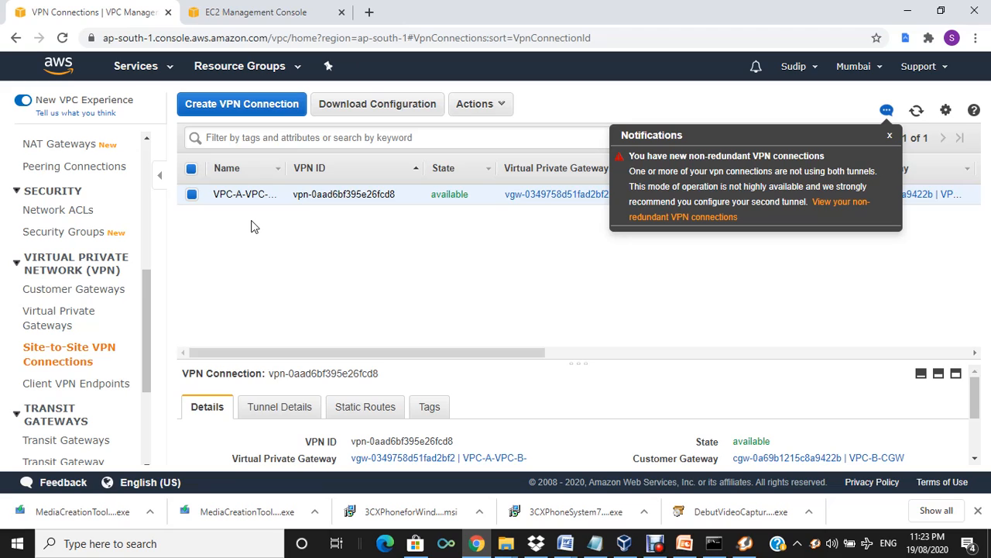
pyautogui.click(684, 543)
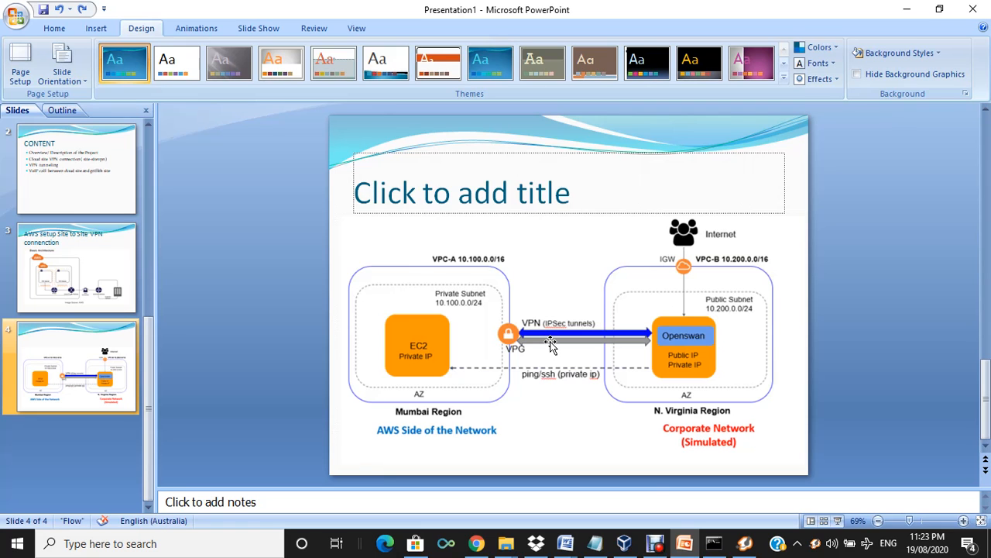
pyautogui.click(684, 543)
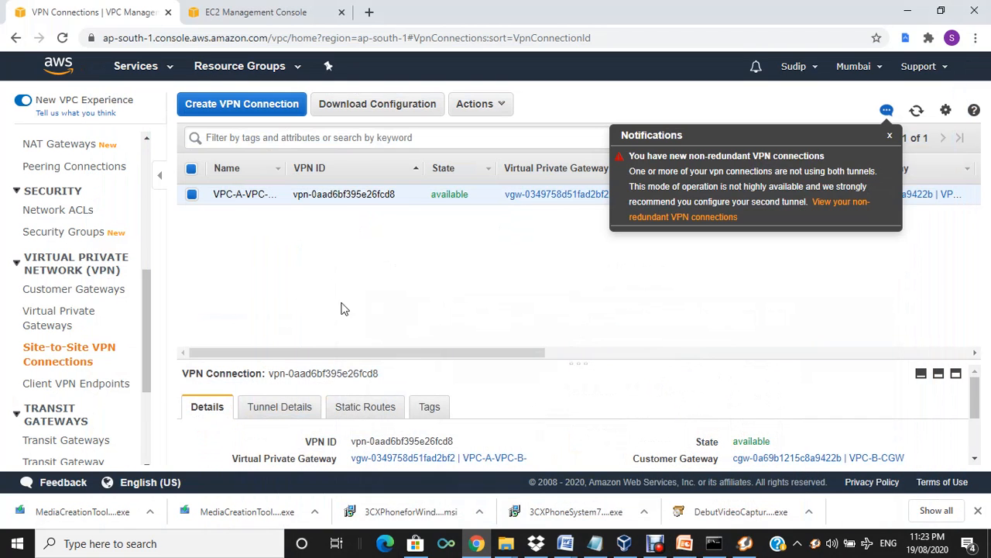
# Step: Switch to the N. Virginia console, open its VPC service and view the details of VPC-B
pyautogui.click(230, 9)
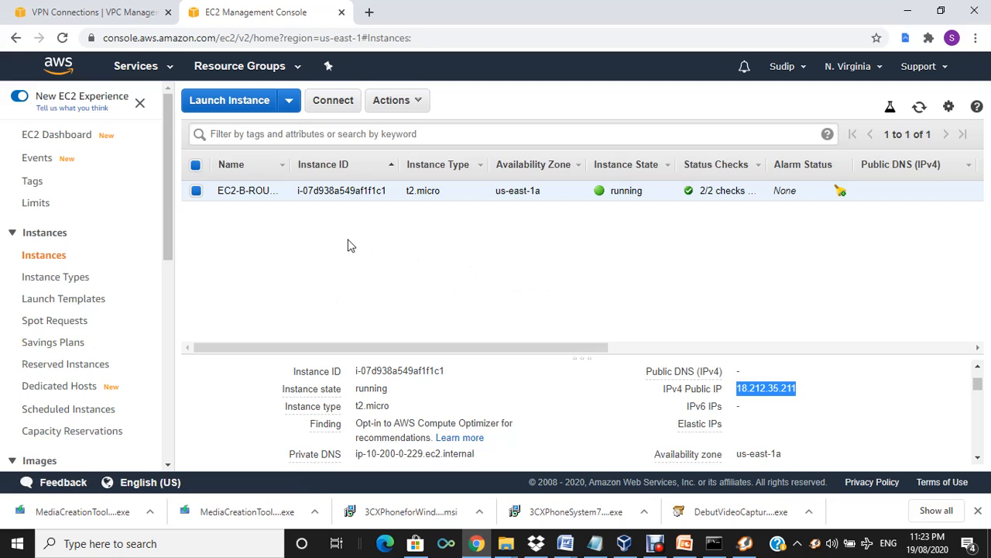
pyautogui.click(465, 240)
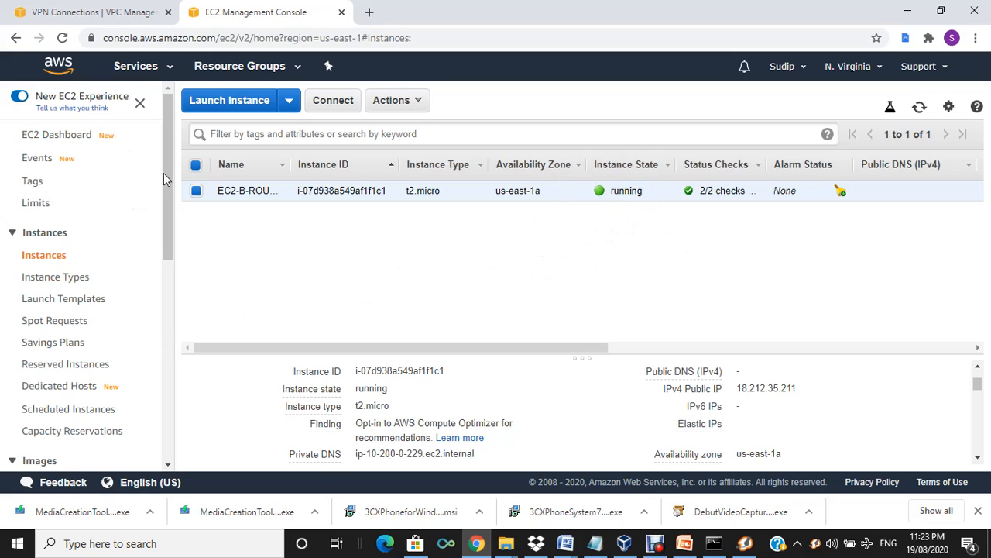
pyautogui.click(150, 69)
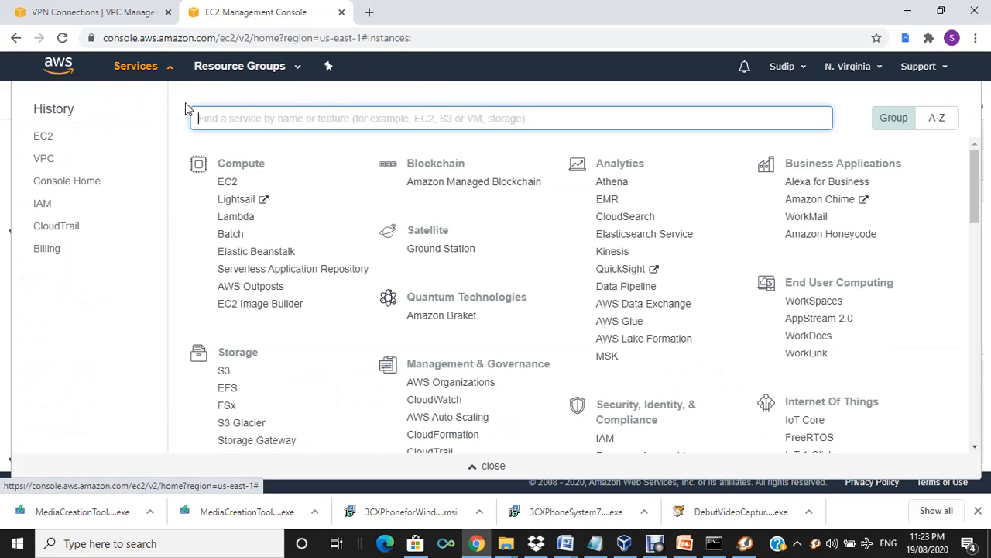
pyautogui.click(44, 158)
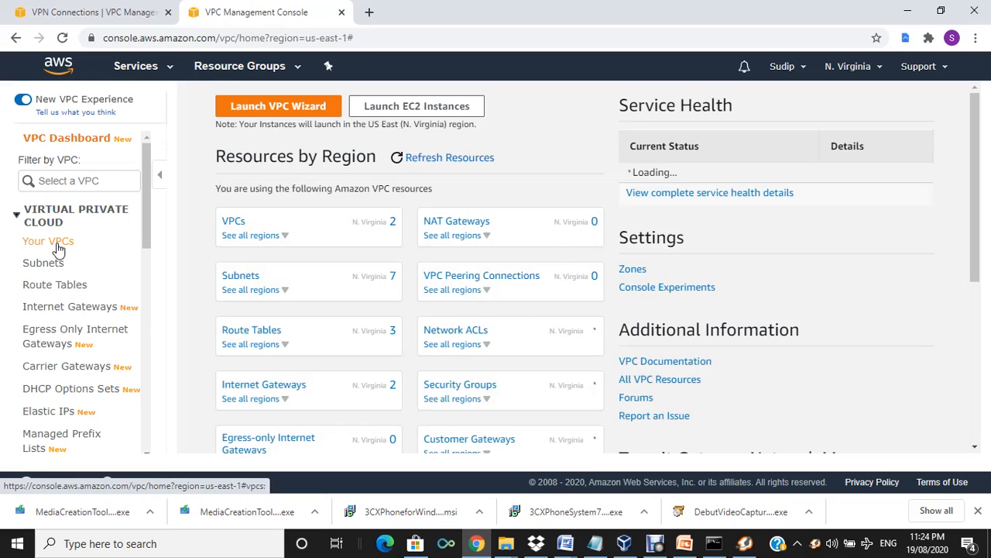
pyautogui.click(58, 247)
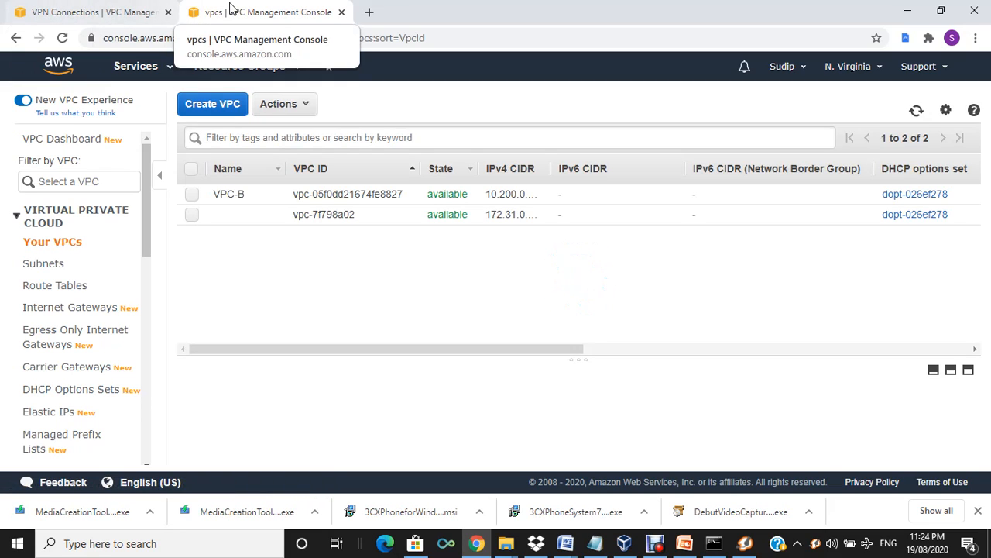
pyautogui.click(193, 194)
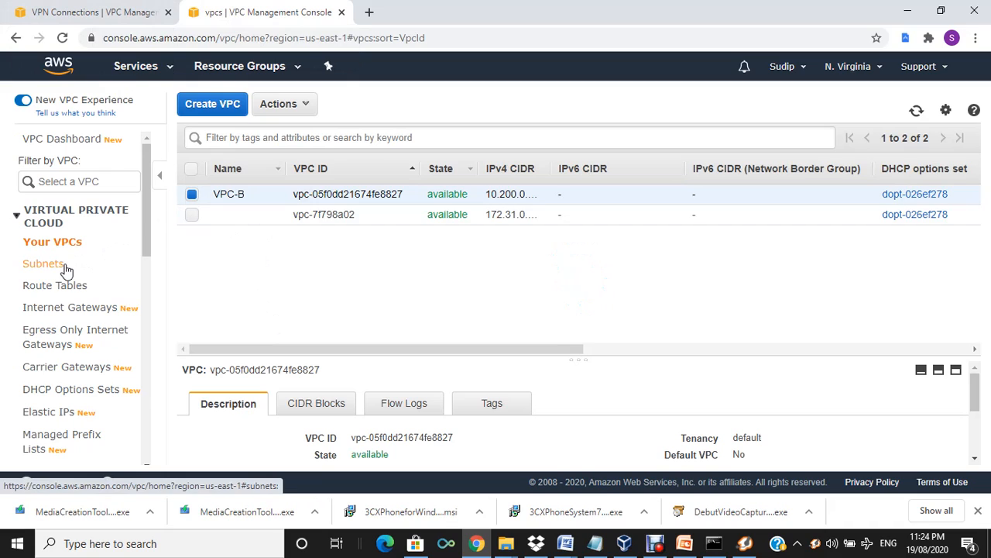
# Step: View the N. Virginia route tables and look through the remaining VPC resource categories
pyautogui.click(67, 268)
pyautogui.click(56, 286)
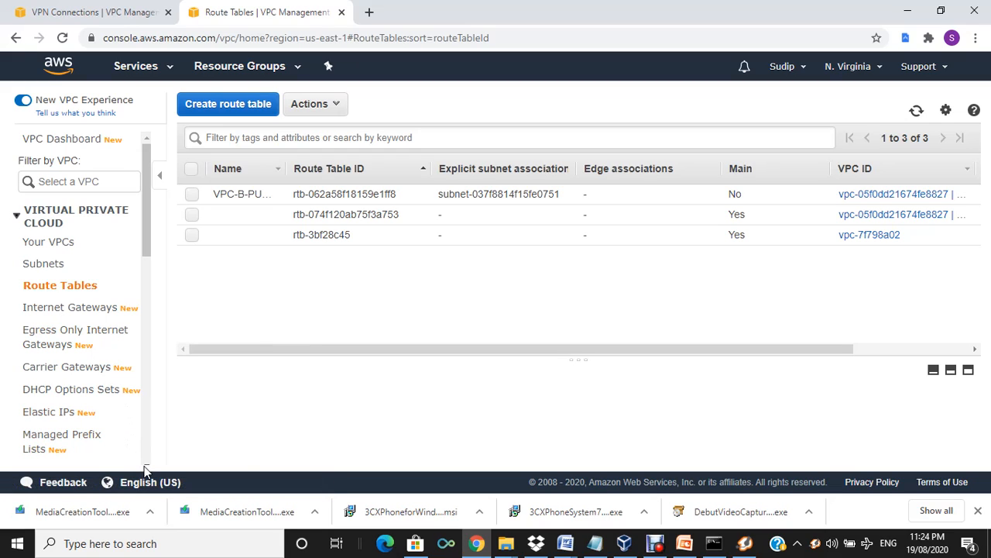
pyautogui.scroll(-5, 147, 467)
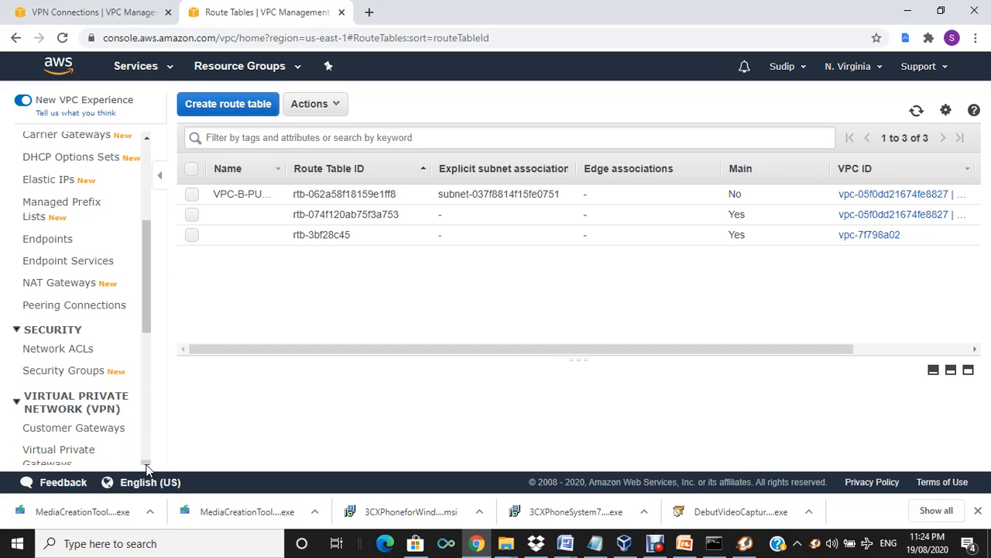
pyautogui.scroll(-4, 146, 467)
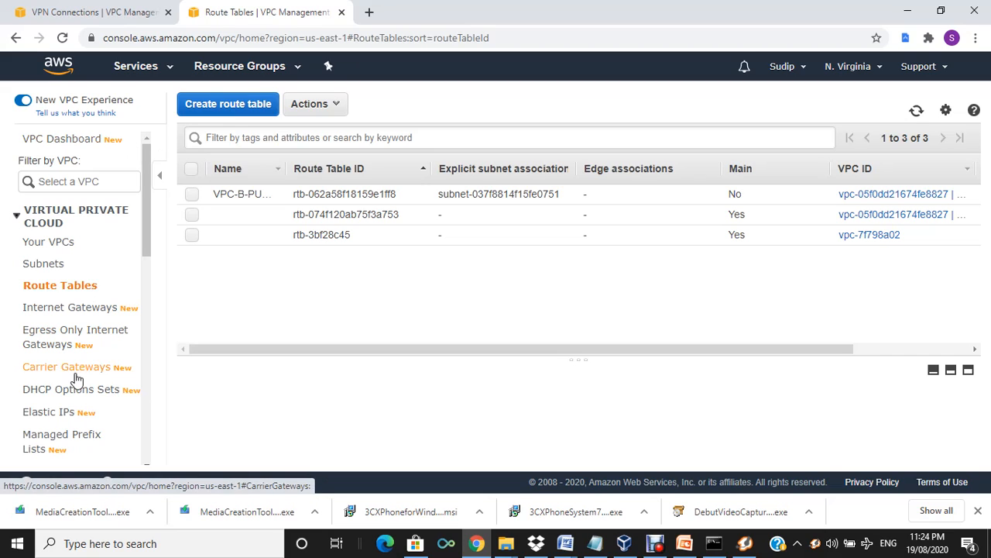
# Step: View the details of VPC-B's public subnet in the N. Virginia region
pyautogui.click(48, 268)
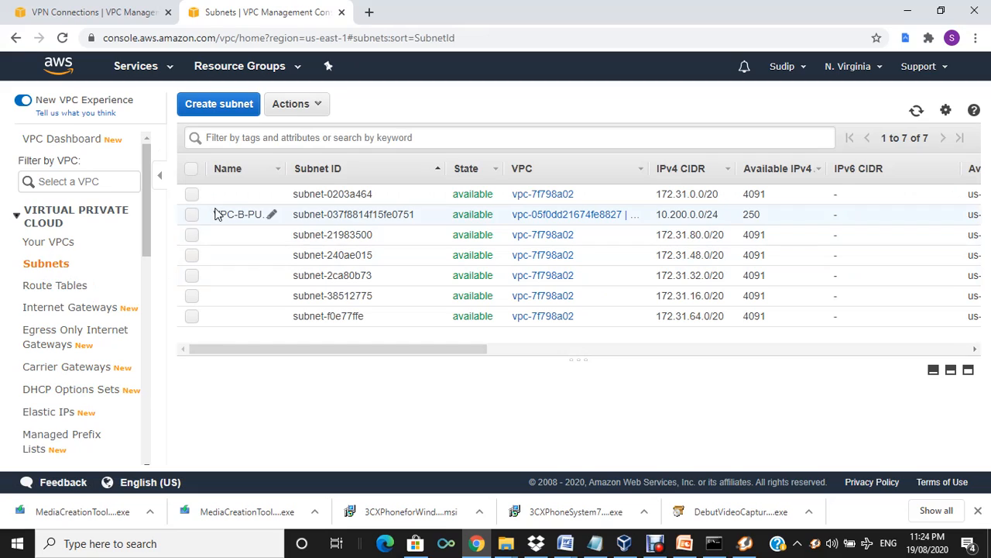
pyautogui.click(191, 214)
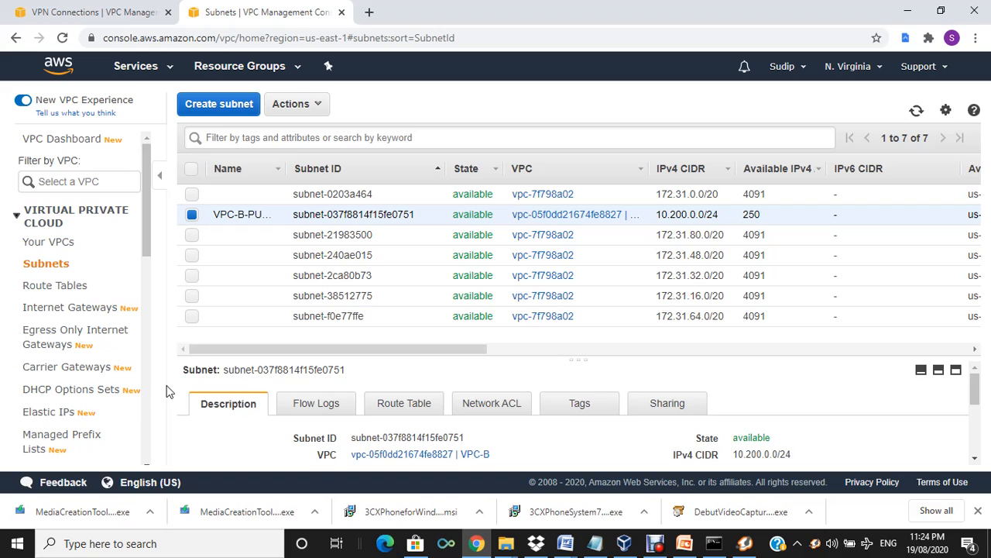
pyautogui.scroll(-8, 142, 445)
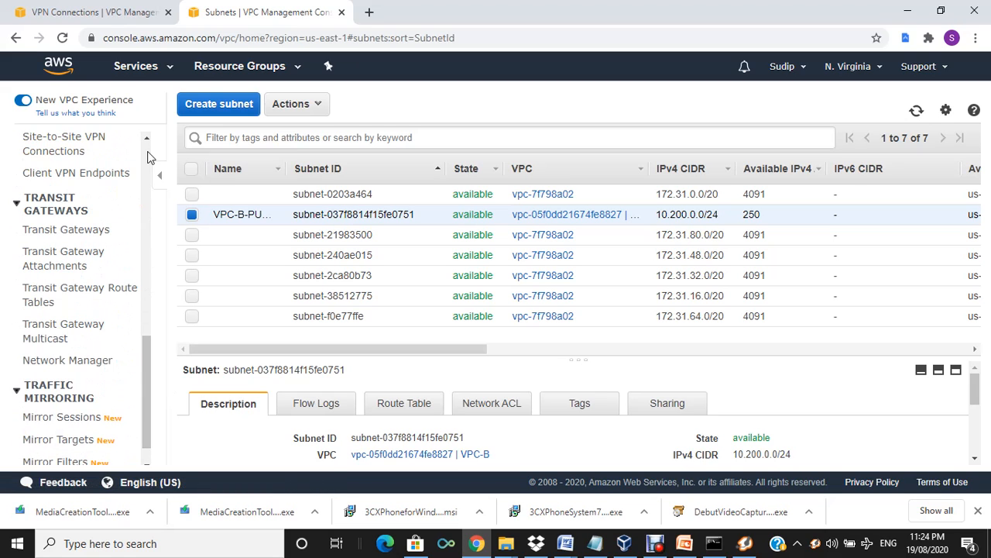
pyautogui.scroll(8, 147, 151)
pyautogui.scroll(2, 142, 141)
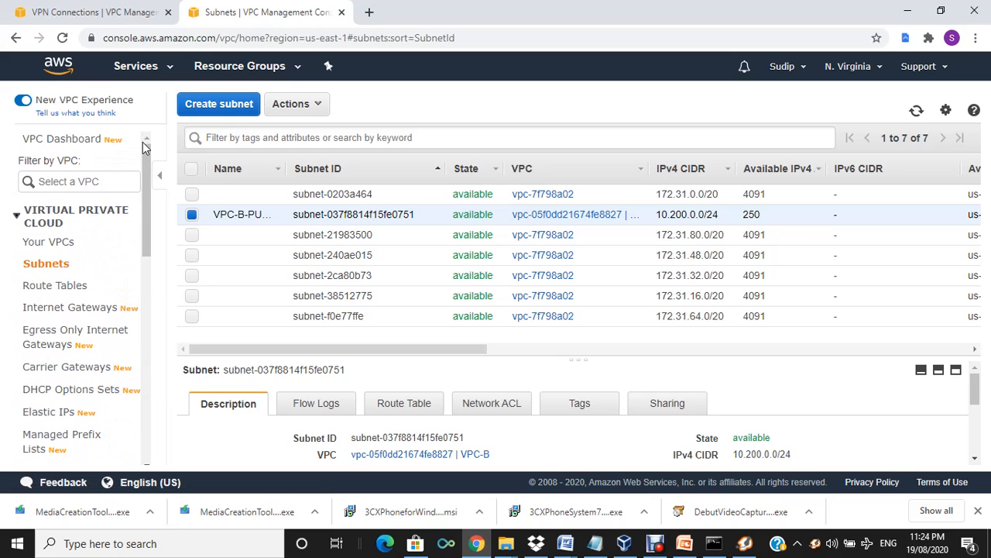
# Step: Return to the Mumbai console and review the details of the Site-to-Site VPN connection, including its customer gateway address
pyautogui.click(97, 12)
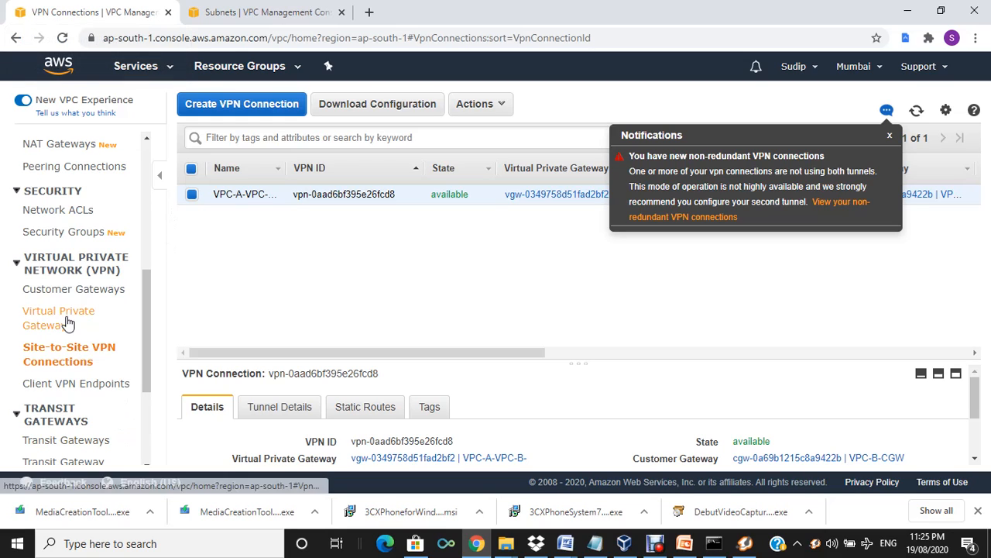
pyautogui.click(58, 355)
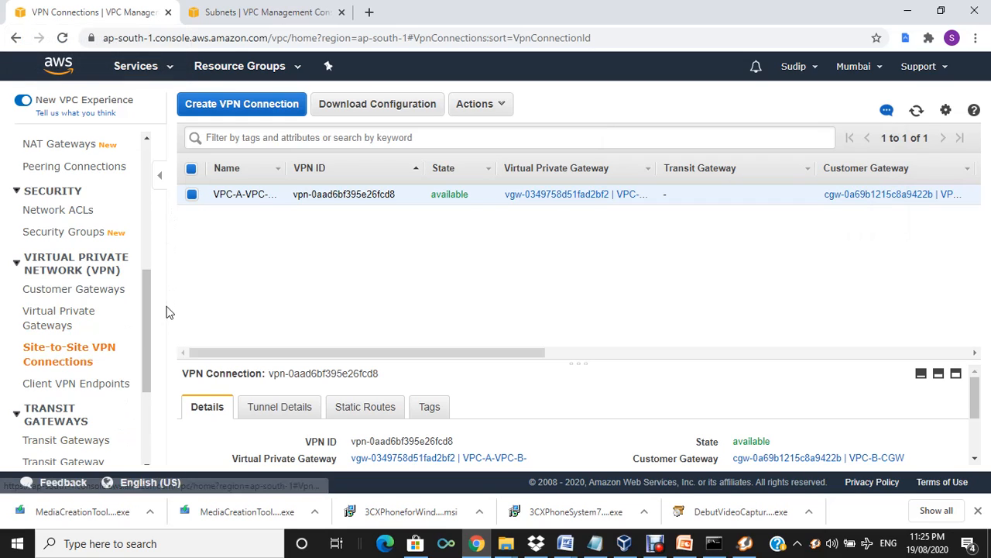
pyautogui.click(974, 460)
pyautogui.scroll(-1, 975, 460)
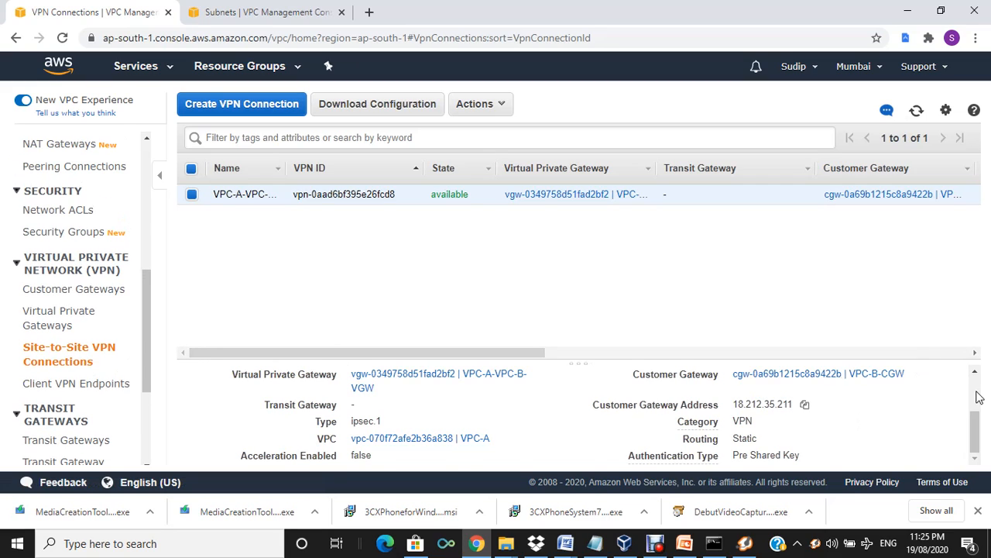
pyautogui.scroll(2, 977, 394)
# Step: Review the tunnel details of the Mumbai VPN connection, checking the outside IP addresses and status of both tunnels
pyautogui.click(299, 421)
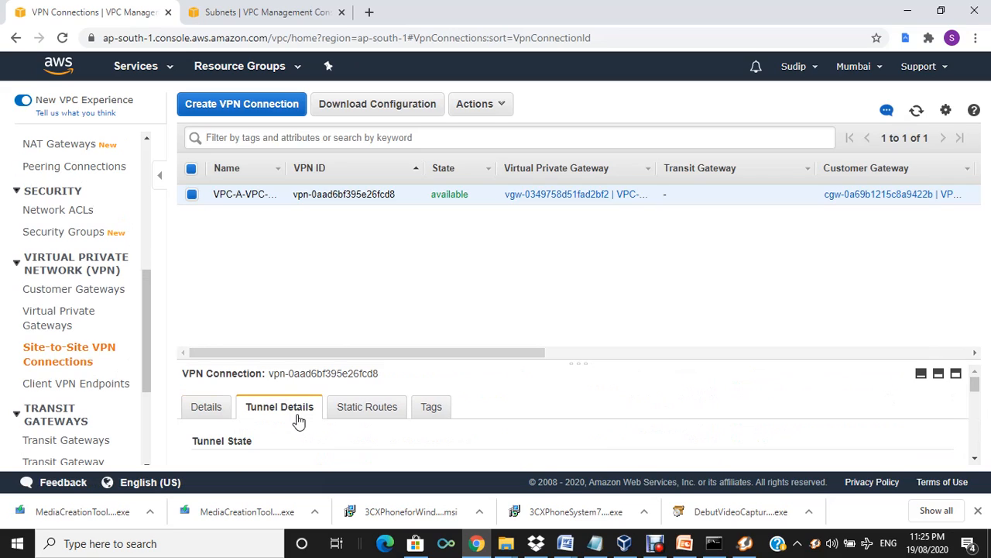
pyautogui.click(975, 458)
pyautogui.scroll(-5, 978, 460)
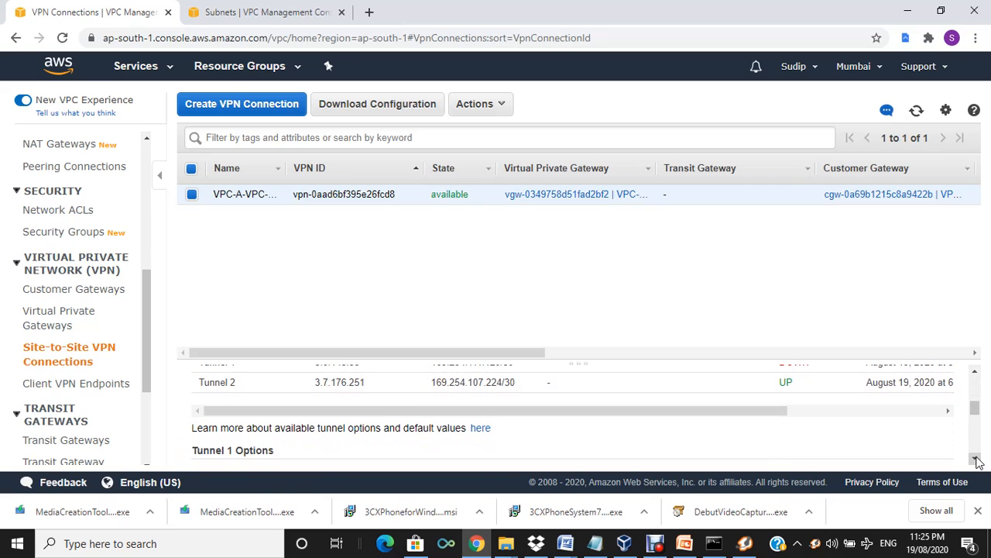
pyautogui.click(976, 373)
pyautogui.click(975, 372)
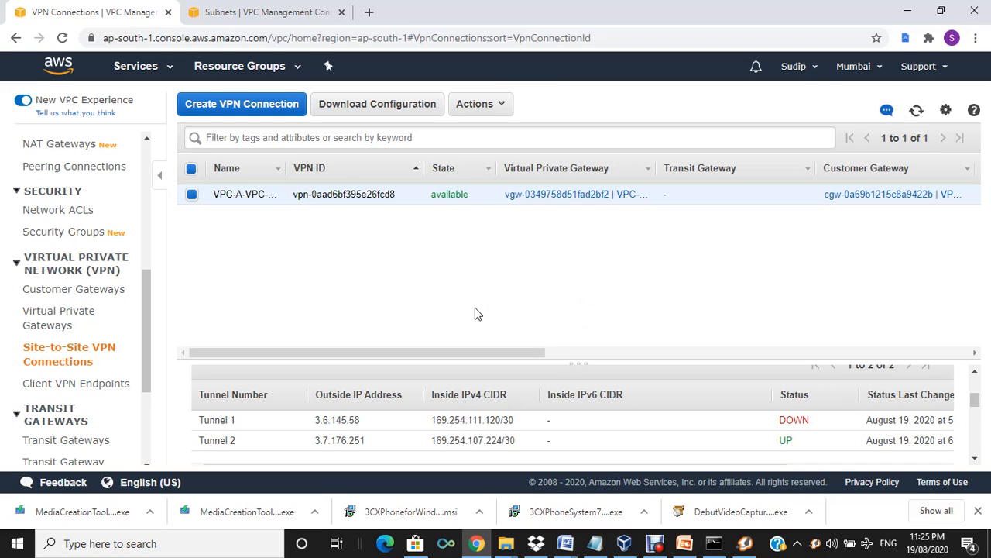
# Step: Switch to the N. Virginia console, open its EC2 service and list the running instances
pyautogui.click(221, 7)
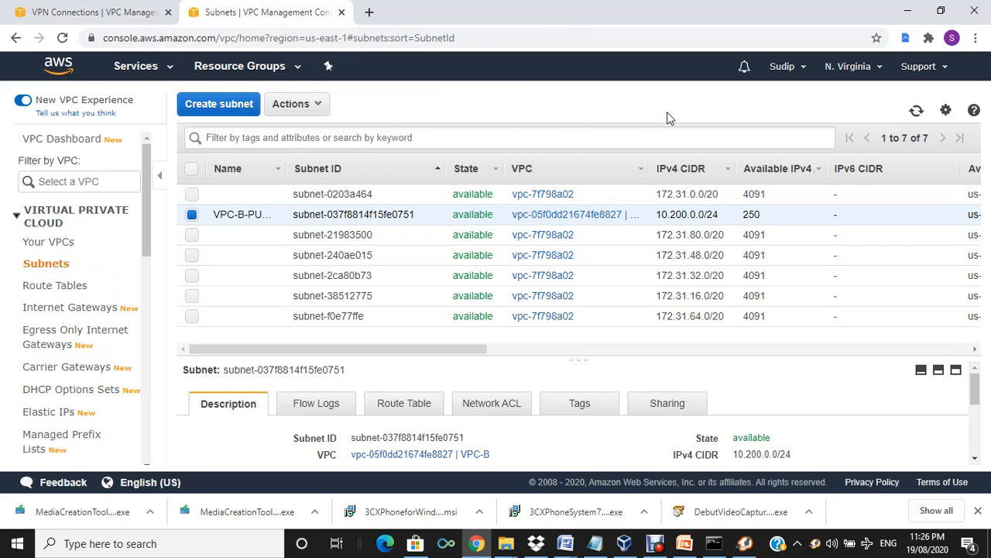
pyautogui.click(36, 219)
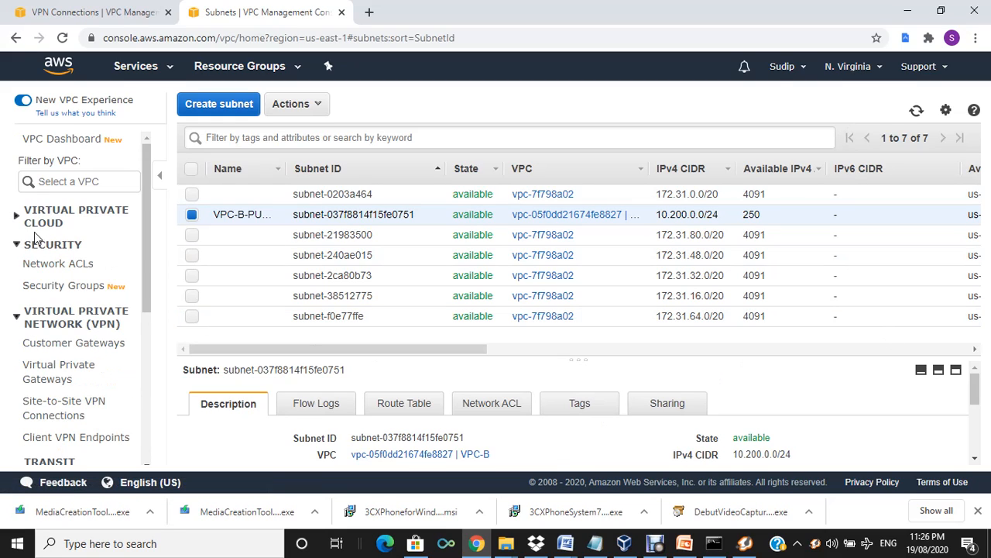
pyautogui.click(133, 69)
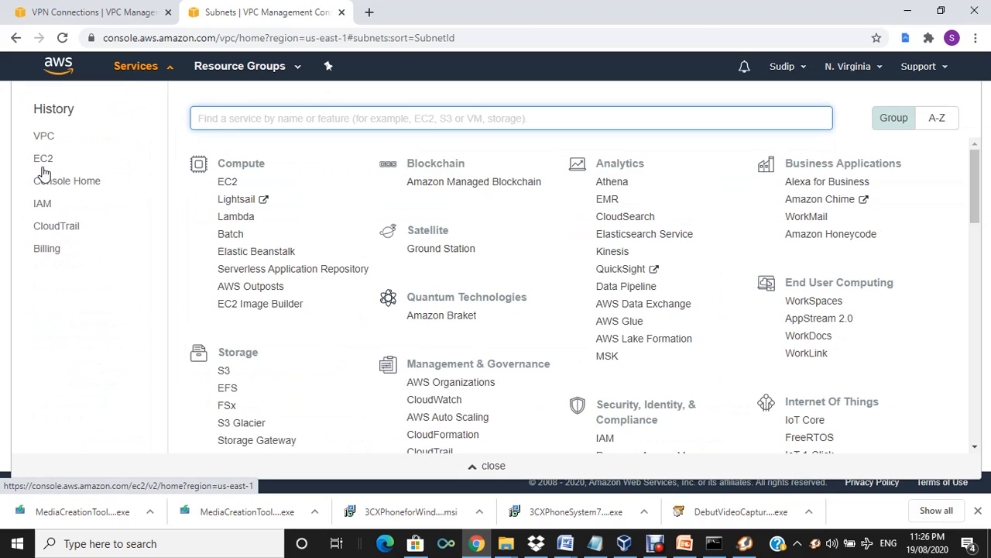
pyautogui.click(44, 161)
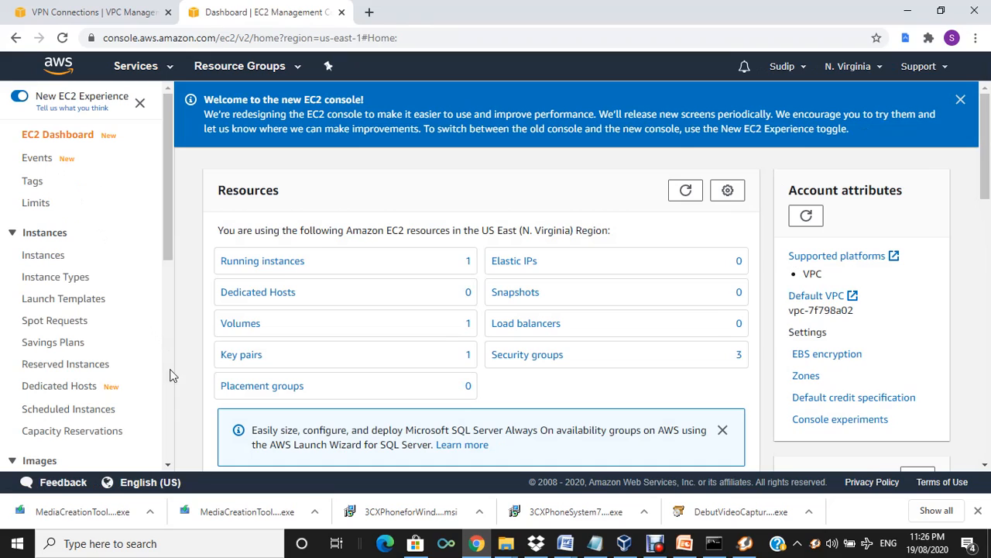
pyautogui.click(169, 468)
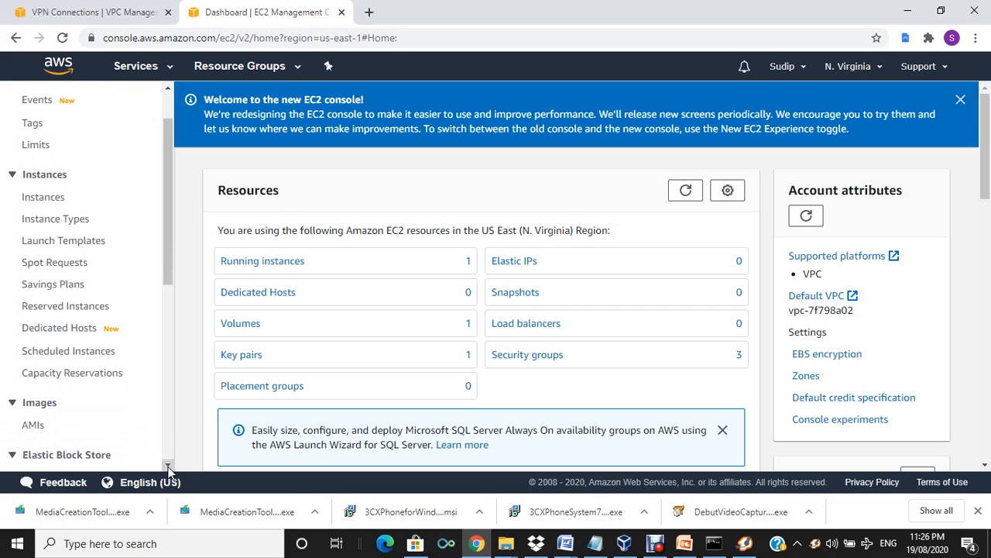
pyautogui.click(233, 267)
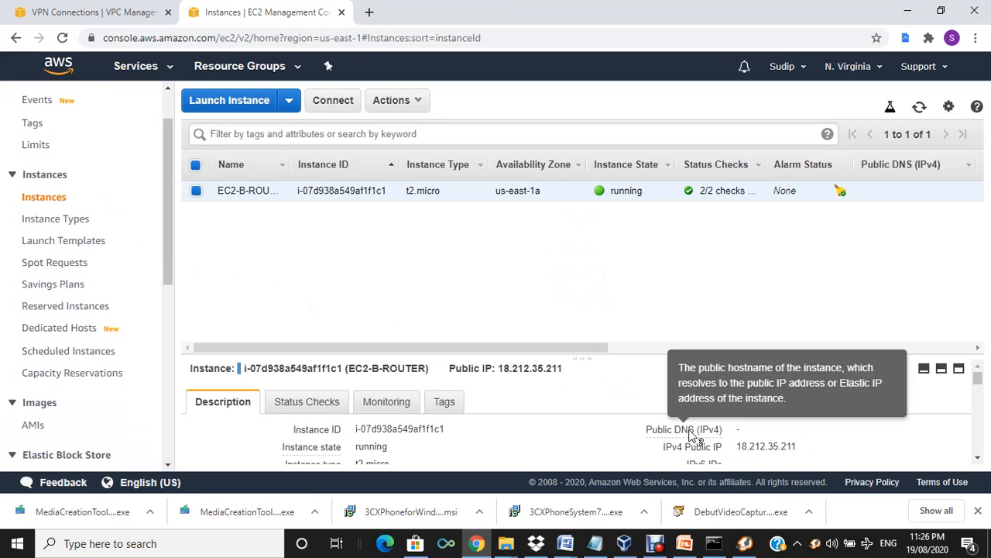
# Step: Copy the public IPv4 address of the EC2-B-ROUTER instance
pyautogui.moveTo(685, 436)
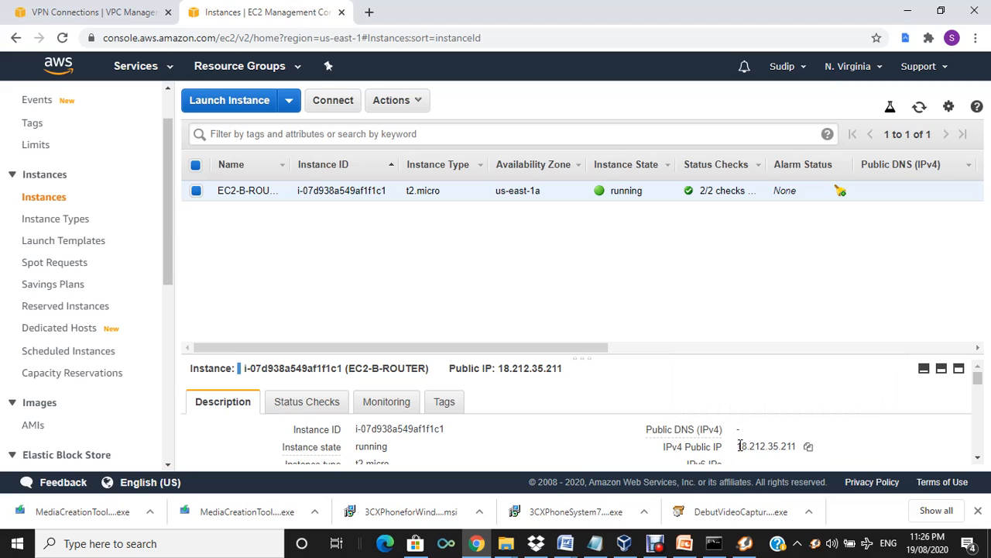
pyautogui.moveTo(739, 446); pyautogui.dragTo(796, 442)
pyautogui.hotkey('ctrl', 'c')
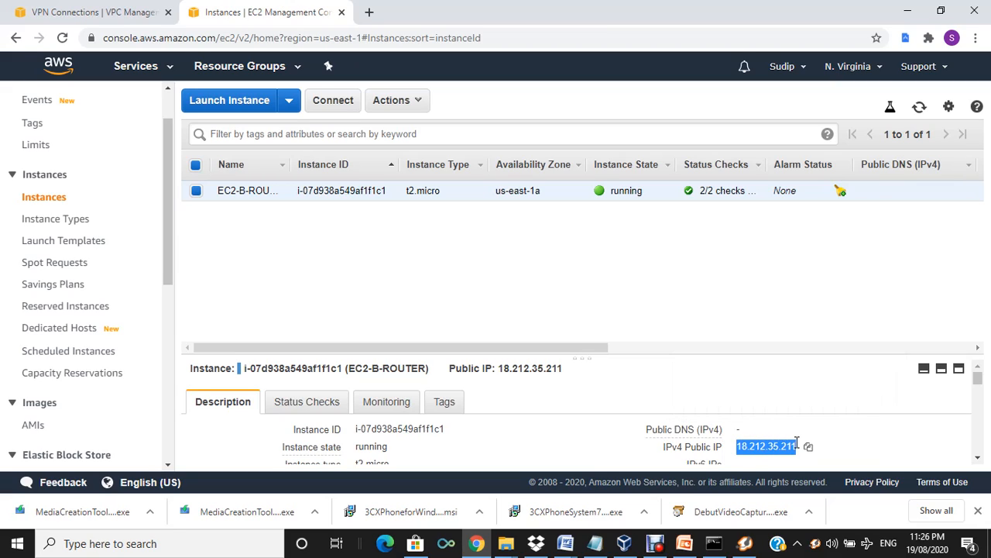
pyautogui.click(793, 419)
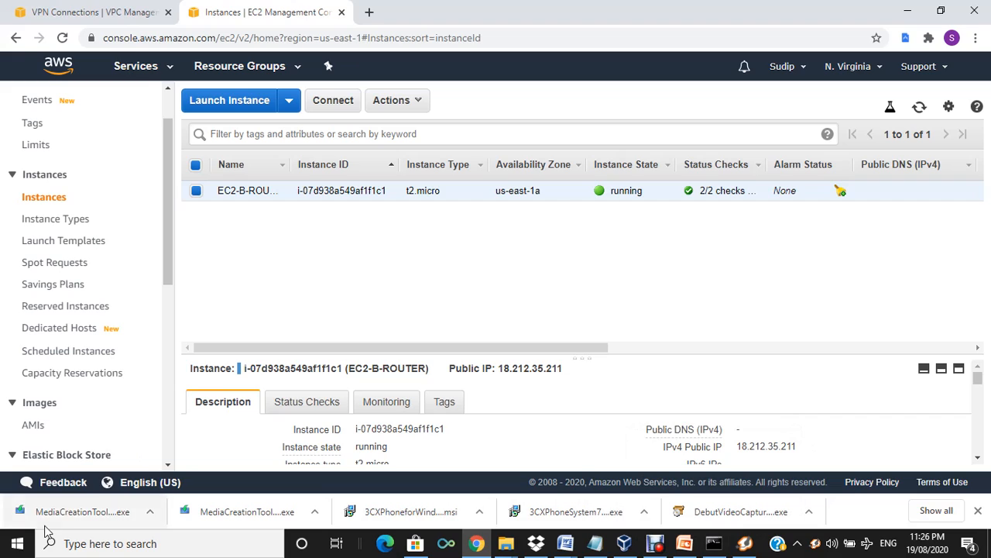
# Step: Launch PuTTY and paste the copied address 18.212.35.211 as the host name of the SSH session
pyautogui.click(17, 543)
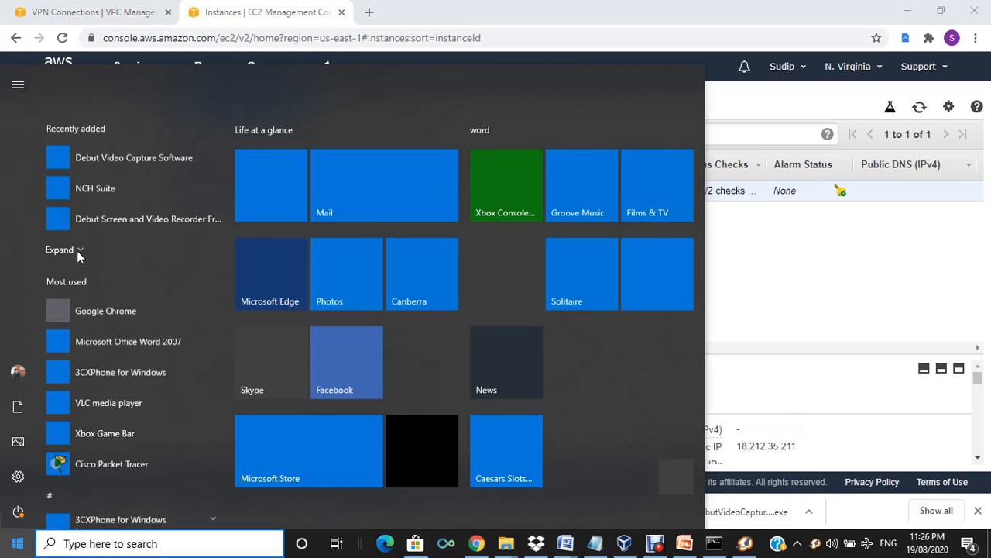
pyautogui.write('p')
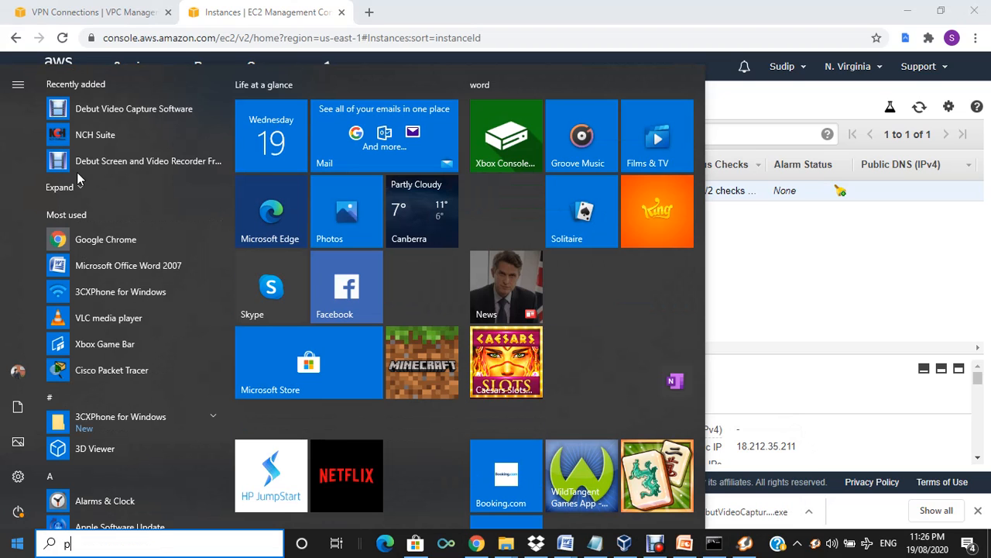
pyautogui.write('ut')
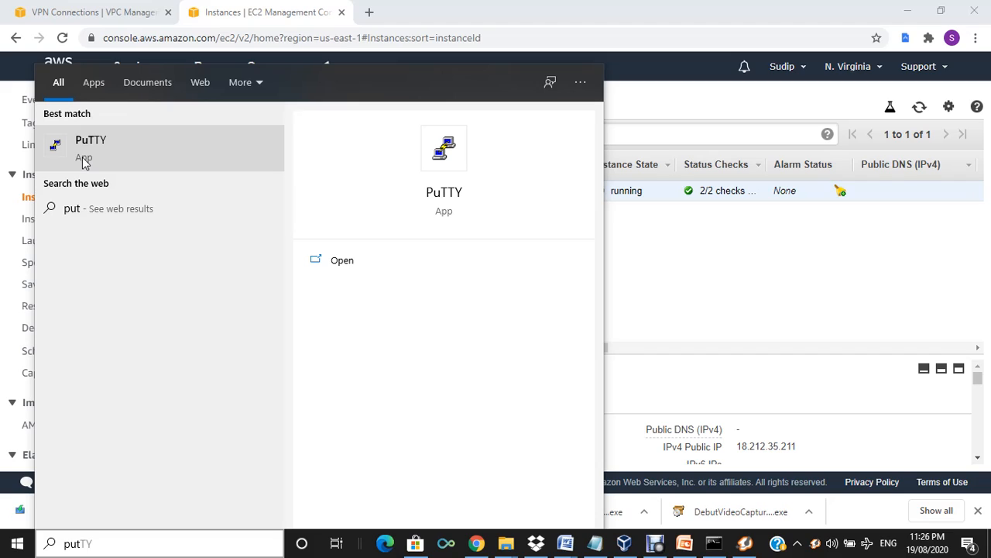
pyautogui.click(84, 162)
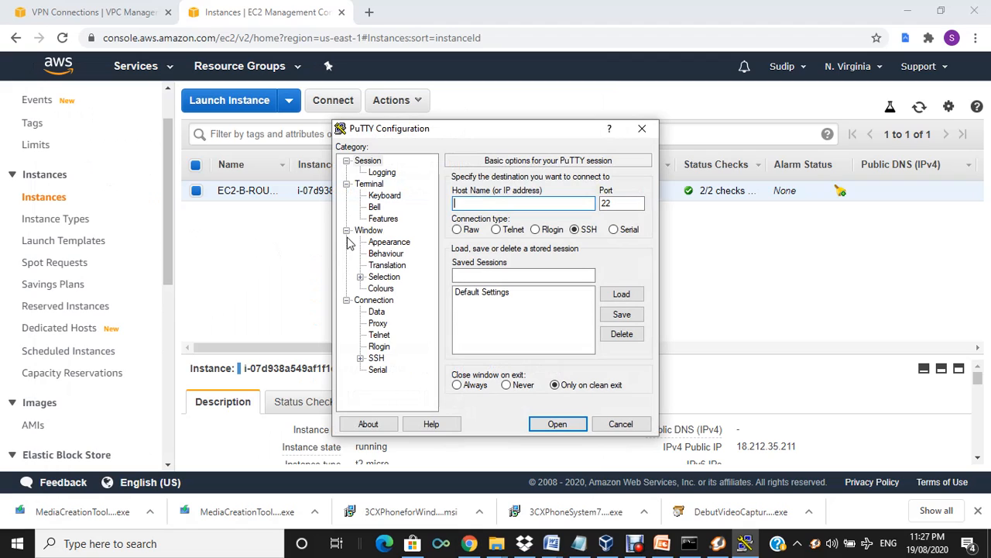
pyautogui.rightClick(481, 202)
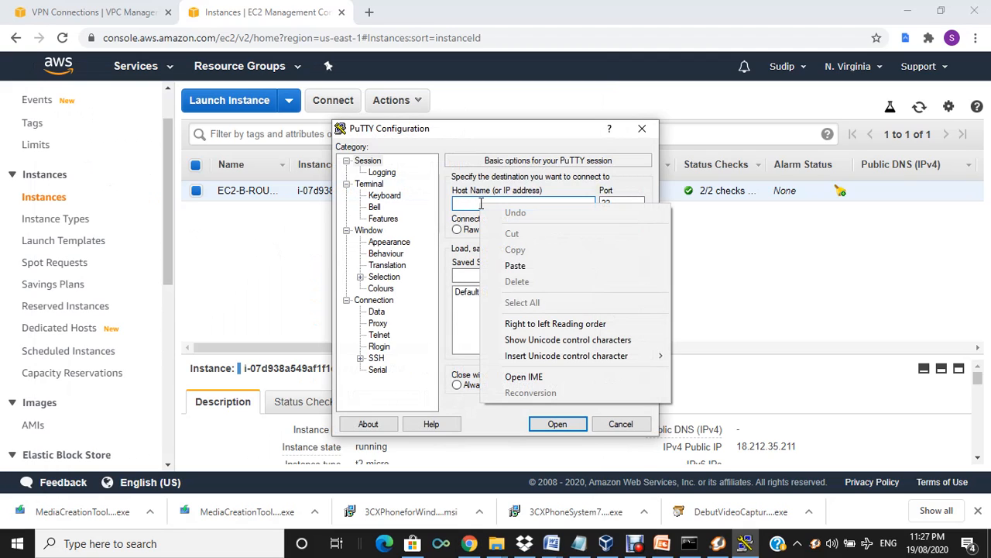
pyautogui.click(514, 263)
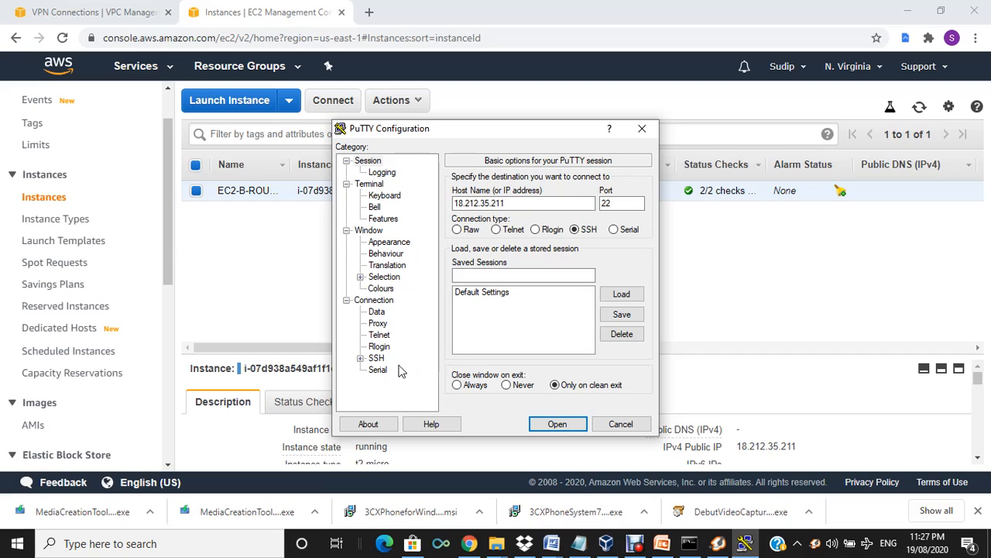
pyautogui.click(376, 358)
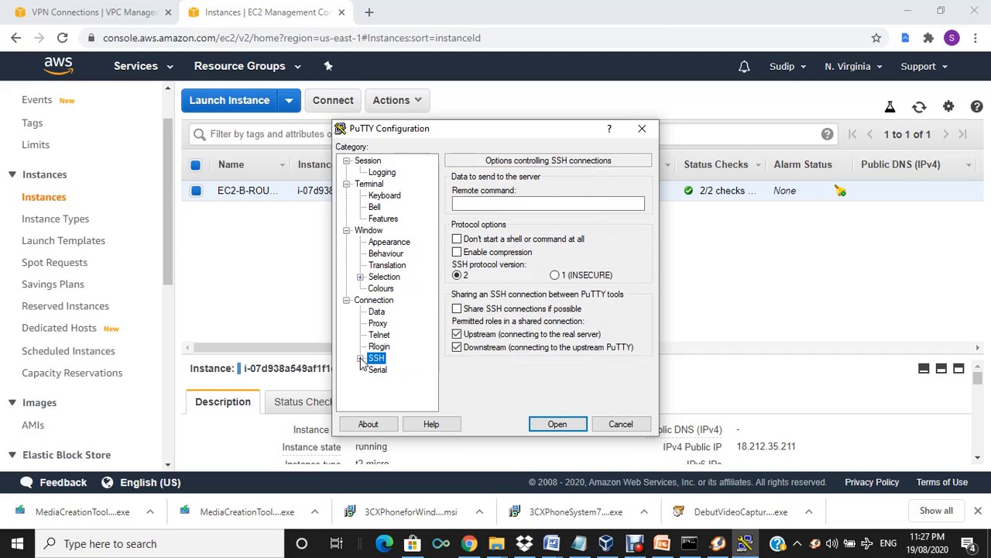
pyautogui.click(361, 359)
pyautogui.click(419, 405)
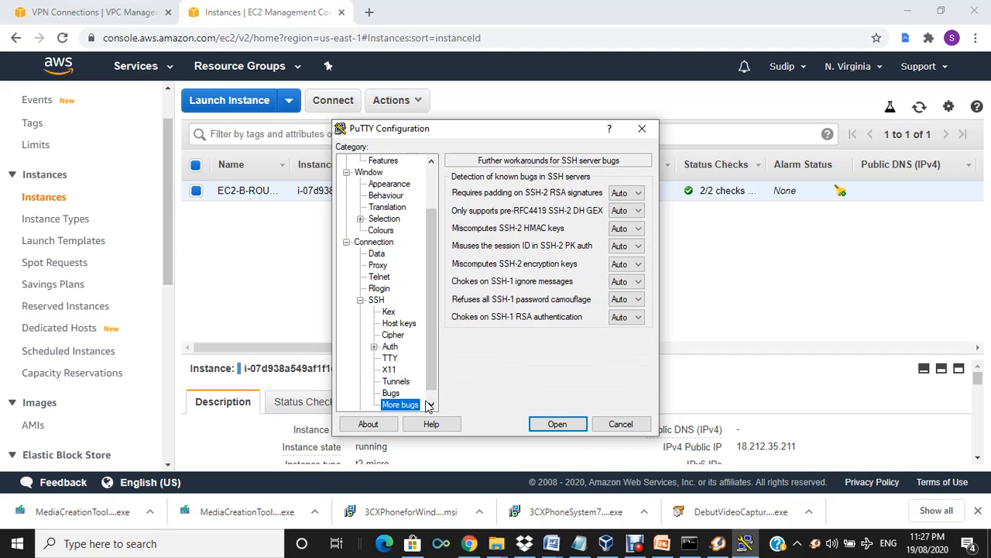
pyautogui.click(431, 404)
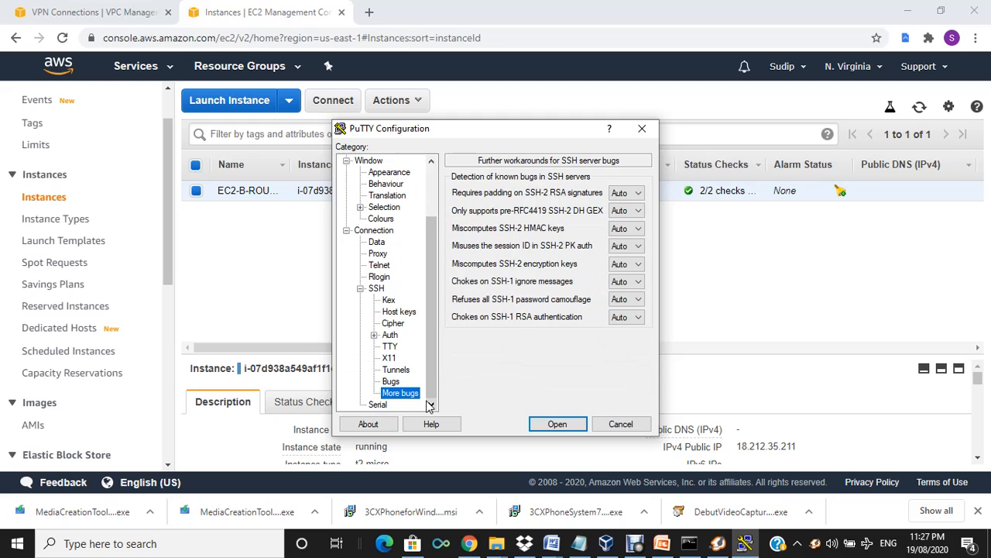
pyautogui.click(375, 335)
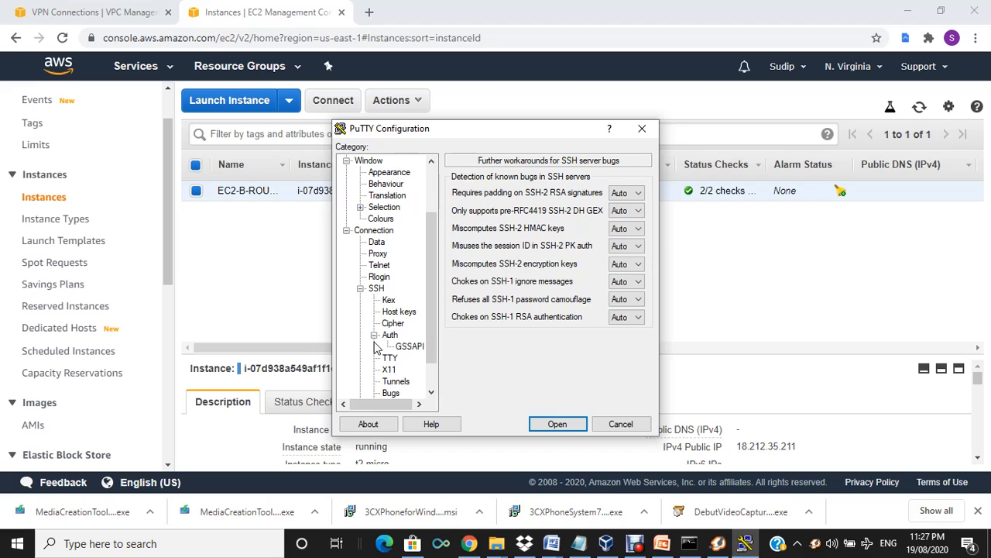
pyautogui.click(375, 335)
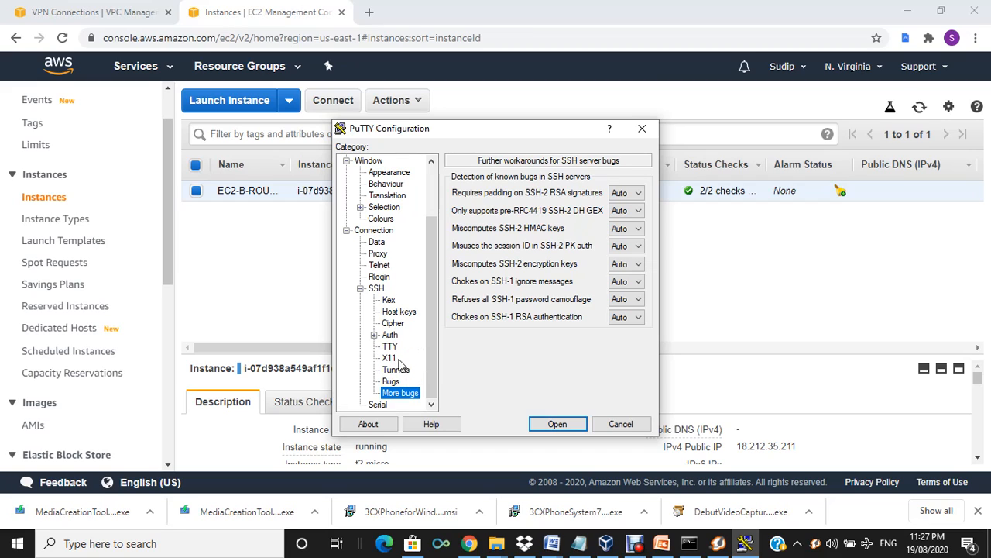
pyautogui.click(361, 289)
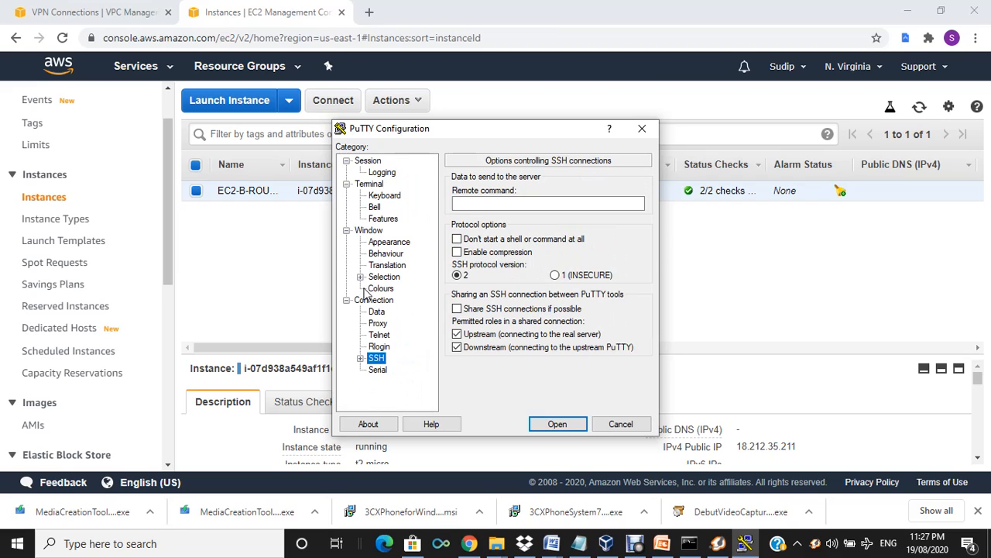
# Step: In the SSH authentication settings, choose VIRGIN.ppk from the Desktop as the private key file
pyautogui.click(360, 359)
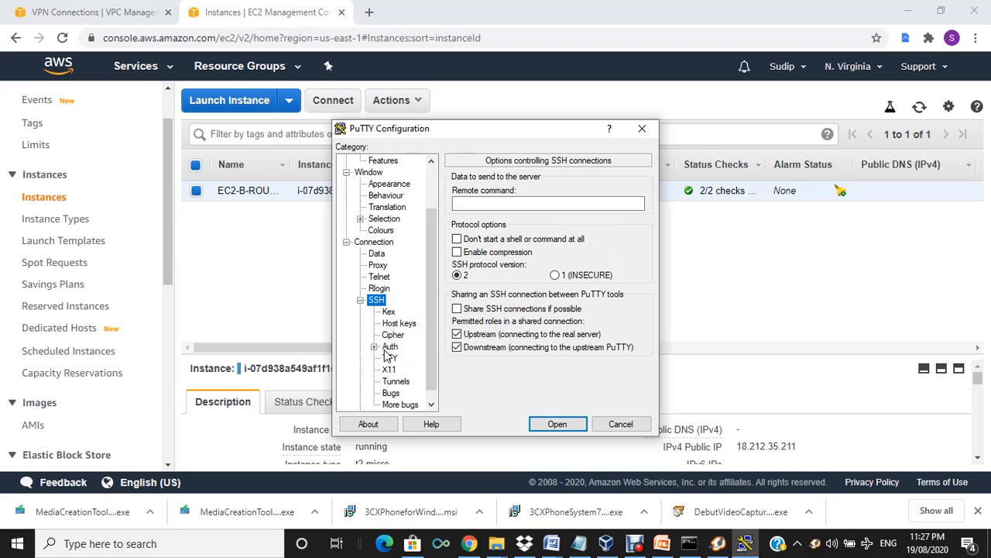
pyautogui.click(389, 346)
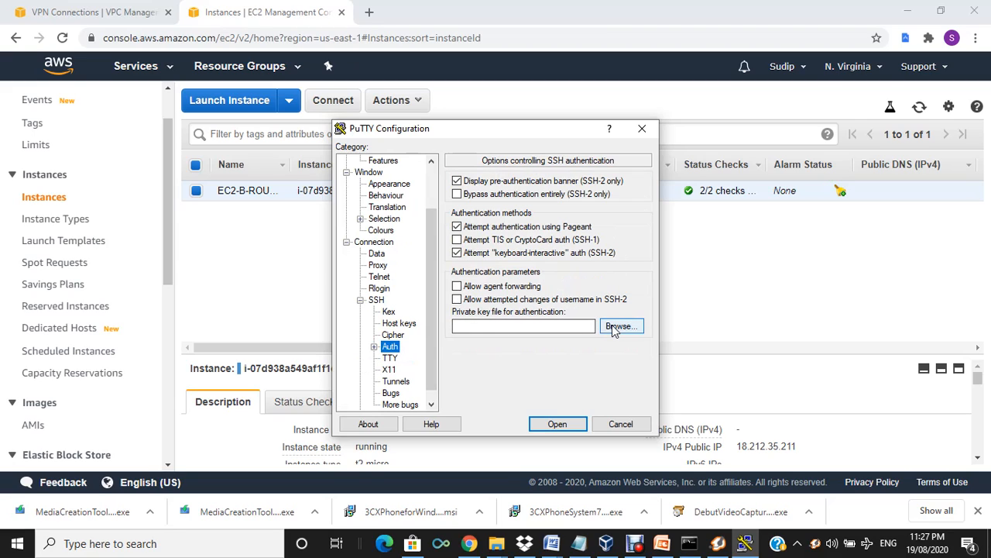
pyautogui.click(615, 327)
pyautogui.click(614, 328)
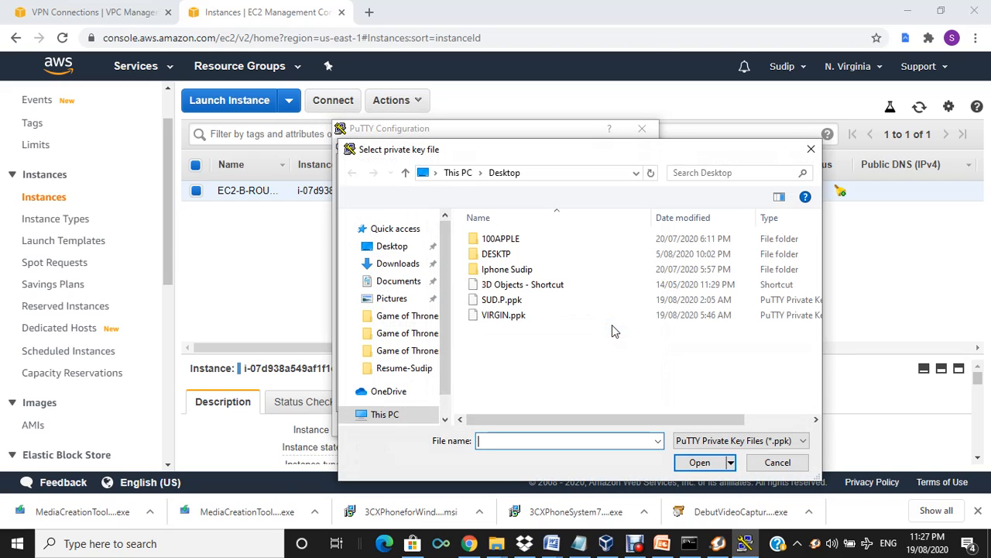
pyautogui.click(516, 315)
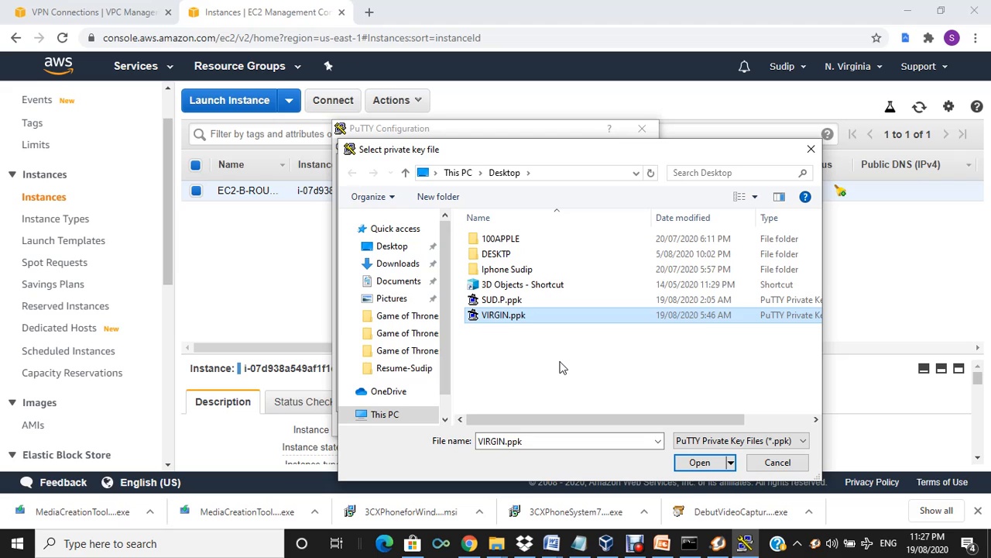
pyautogui.click(701, 464)
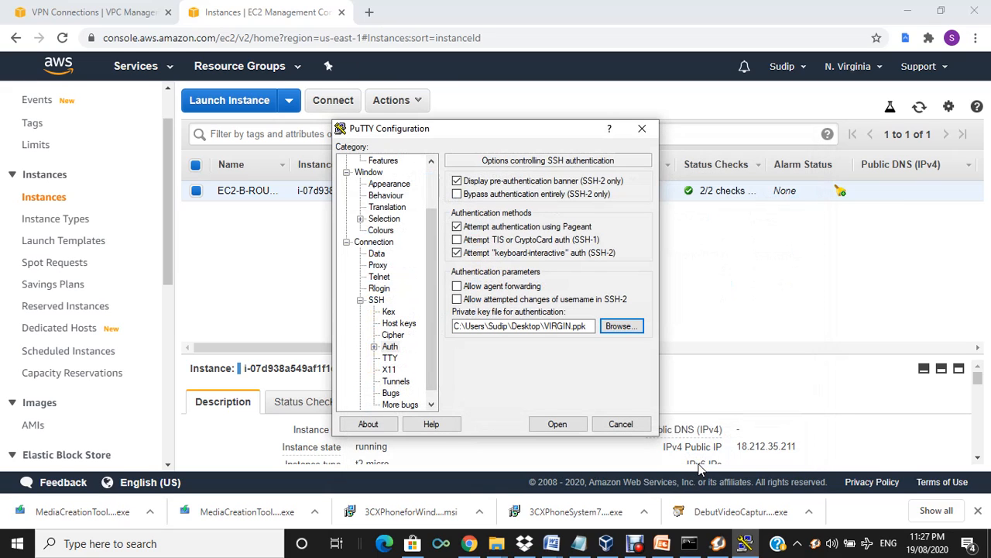
# Step: Open the SSH session to the router instance and log in as ec2-user
pyautogui.click(546, 425)
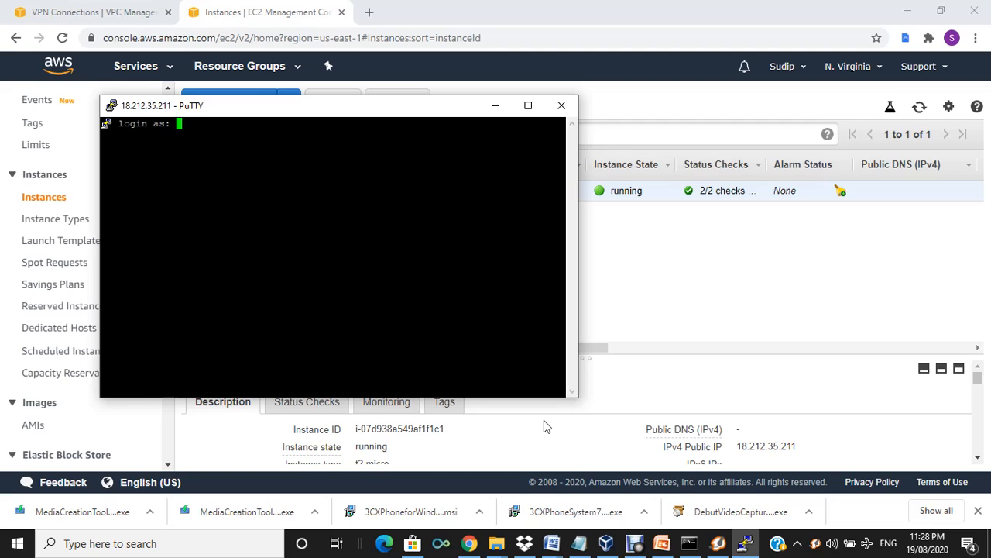
pyautogui.write('ec2-user')
pyautogui.press('Return')
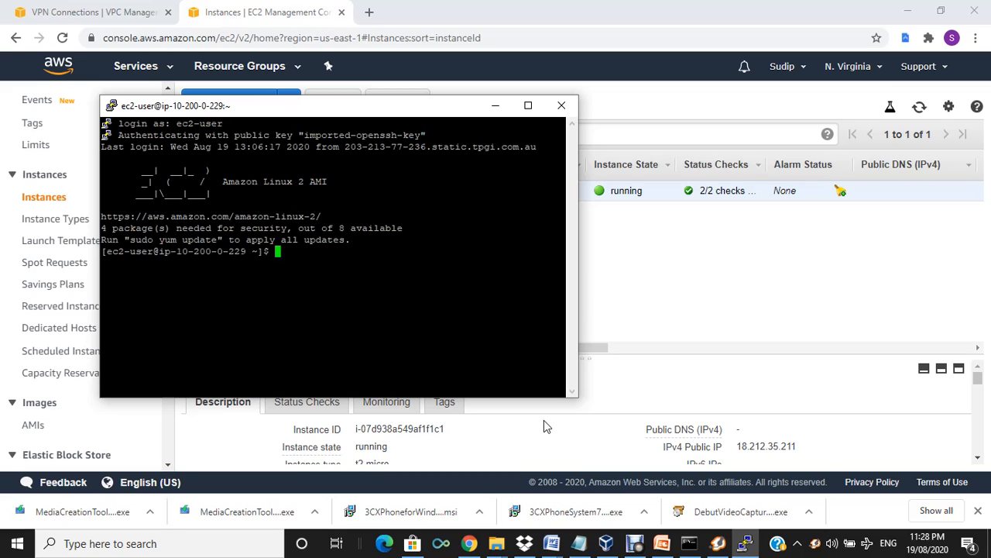
pyautogui.press('Return')
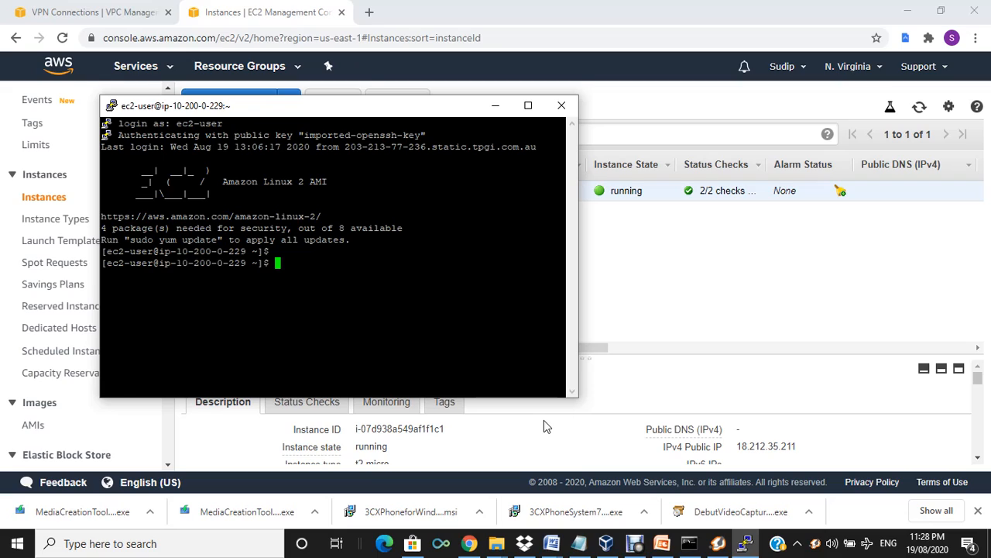
# Step: Check the status of the IPsec service on the router instance with systemctl status ipsec
pyautogui.write('sys')
pyautogui.write('tem')
pyautogui.write('ct')
pyautogui.write('l stat')
pyautogui.write('us')
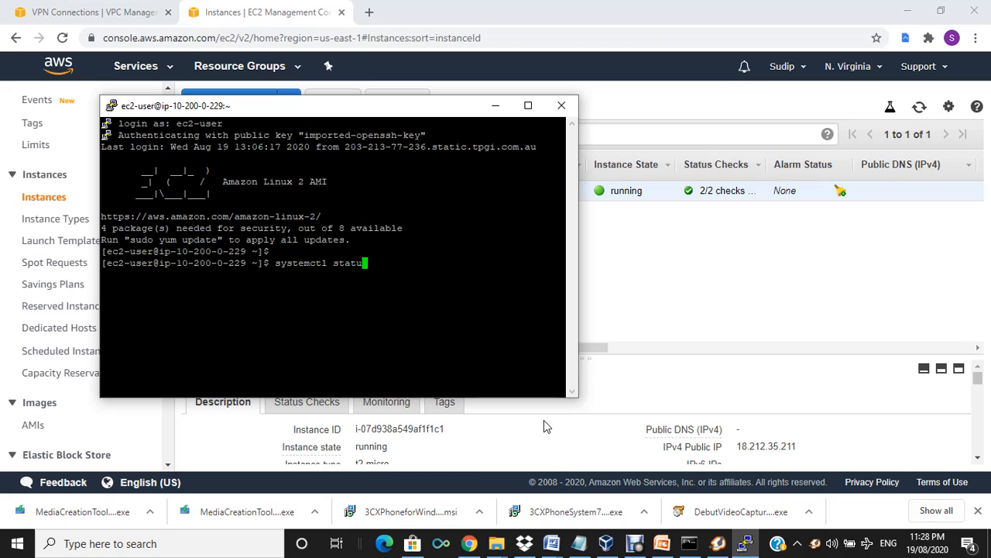
pyautogui.write(' ipsec')
pyautogui.press('Return')
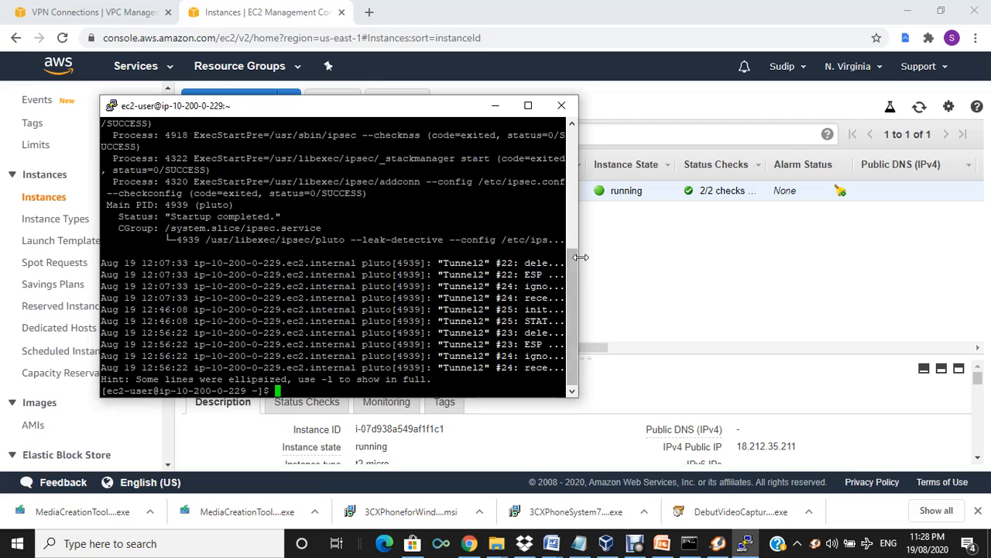
# Step: Review the IPsec status output from the service state to the Tunnel2 log lines, ending at a fresh prompt
pyautogui.moveTo(571, 261); pyautogui.dragTo(568, 204)
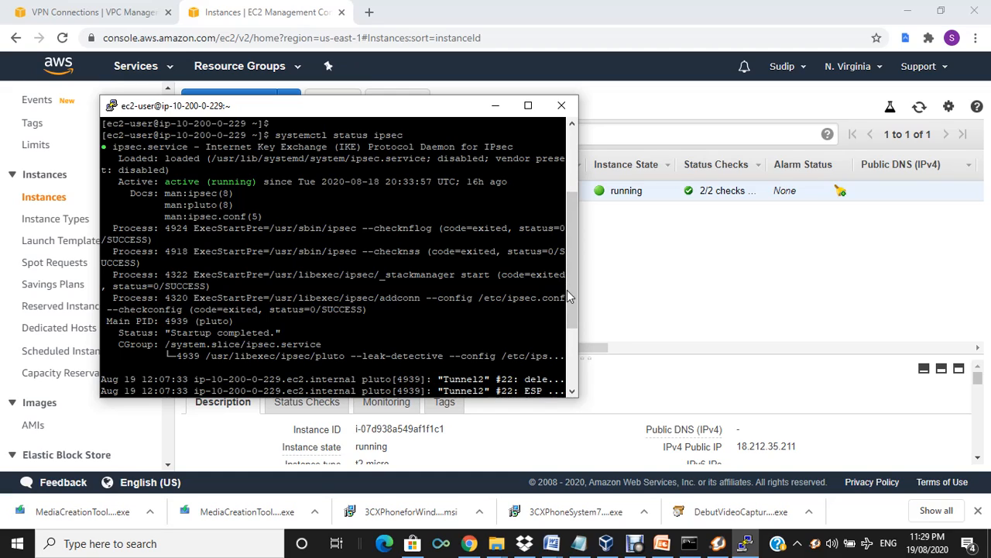
pyautogui.moveTo(568, 276); pyautogui.dragTo(570, 308)
pyautogui.scroll(-4, 570, 308)
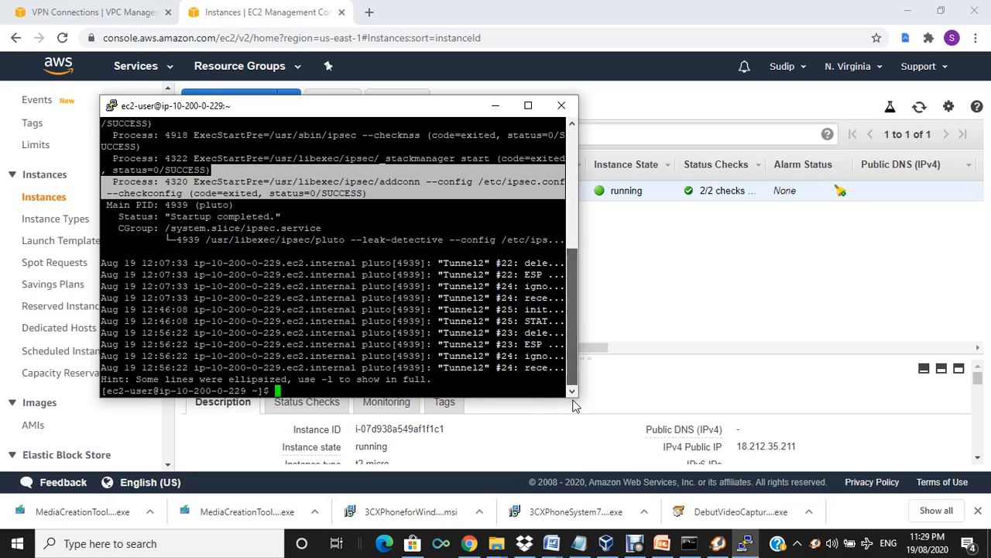
pyautogui.click(285, 393)
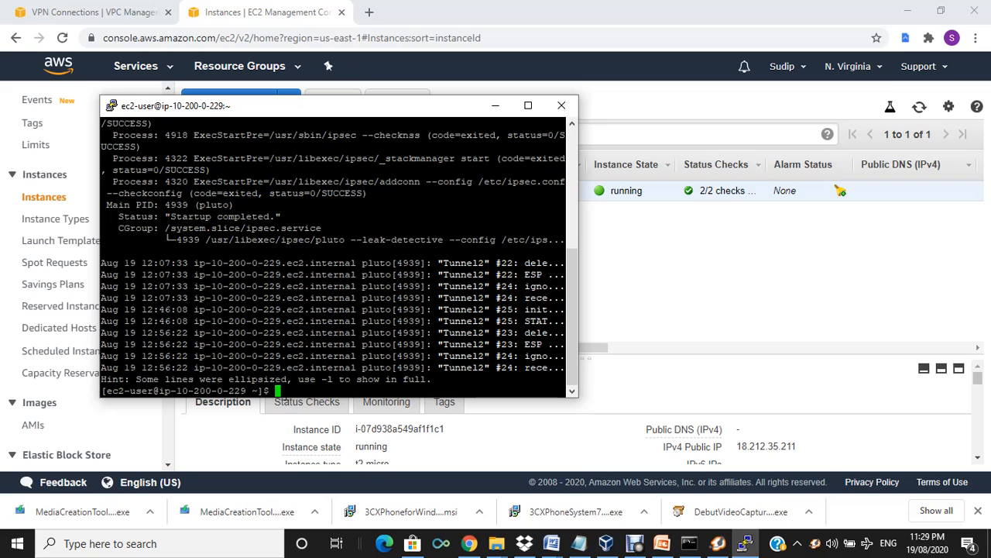
pyautogui.press('Return')
pyautogui.press('Return')
pyautogui.press('Return')
pyautogui.press('Return')
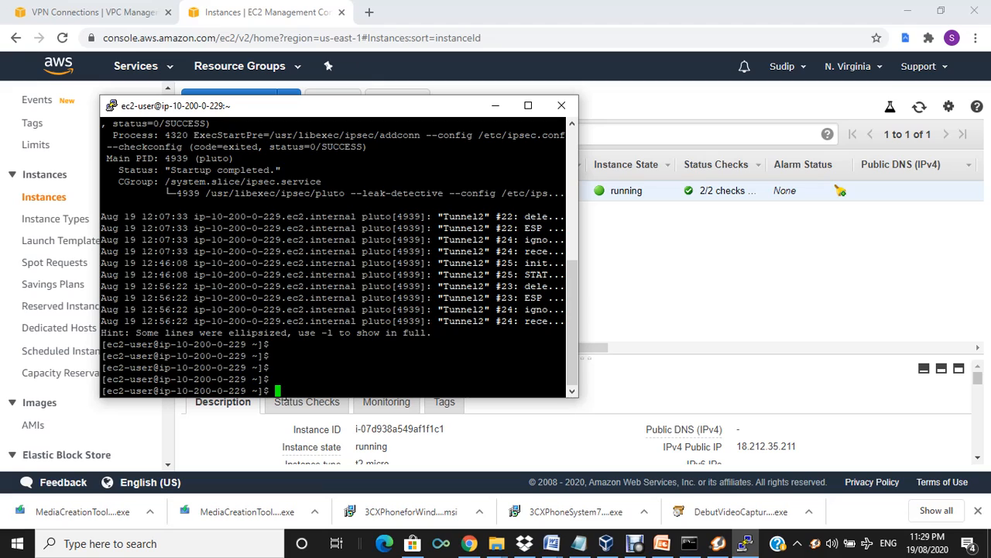
# Step: Return to the Mumbai region console and open the list of running EC2 instances
pyautogui.click(108, 12)
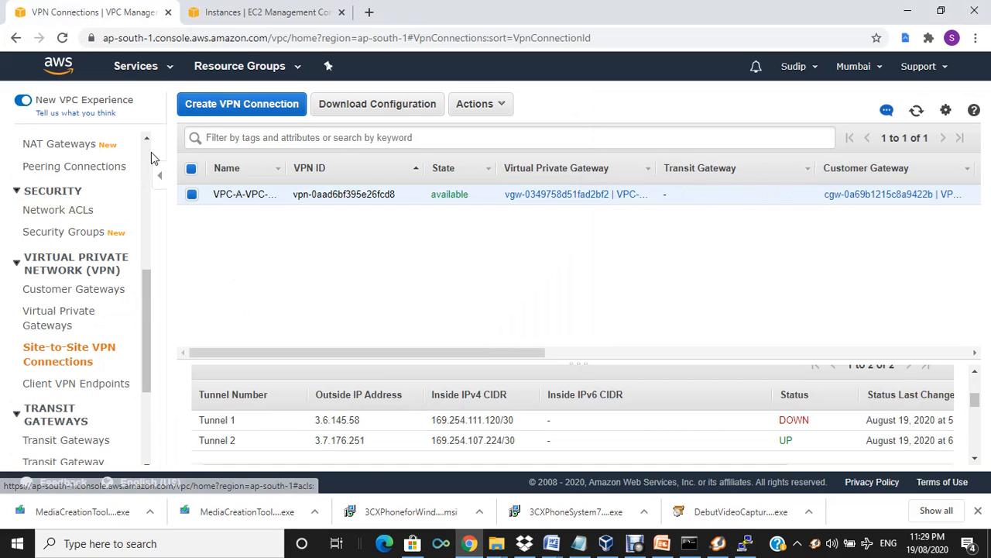
pyautogui.scroll(5, 135, 149)
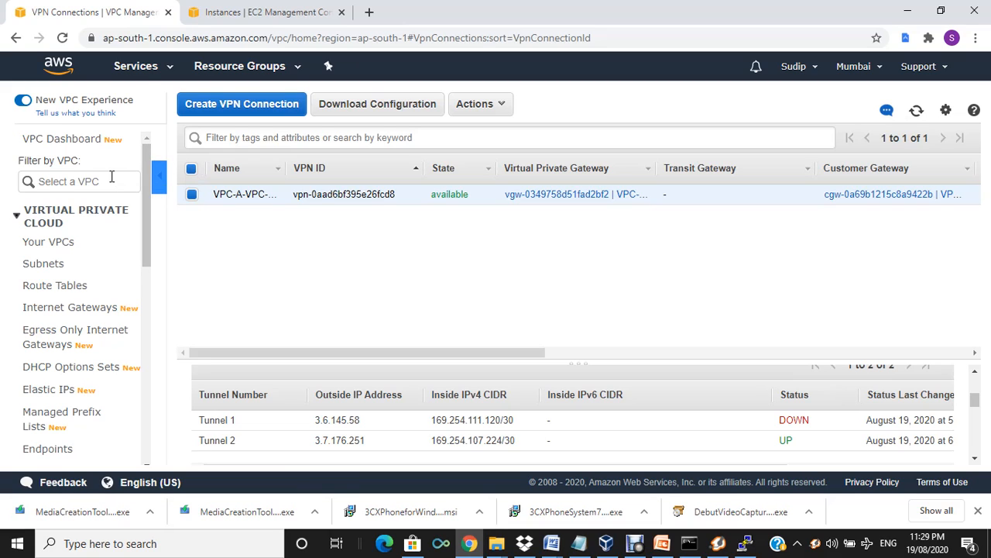
pyautogui.click(141, 74)
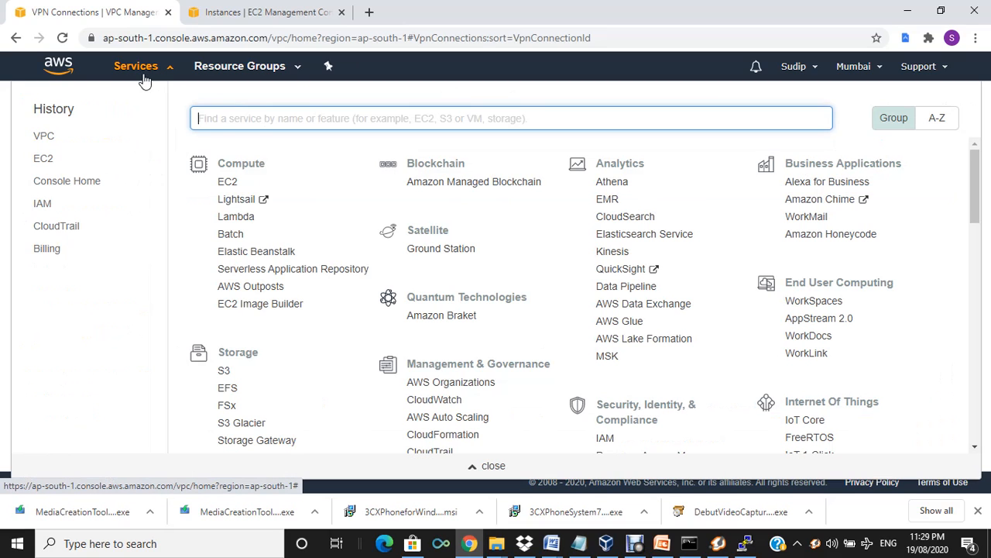
pyautogui.click(48, 160)
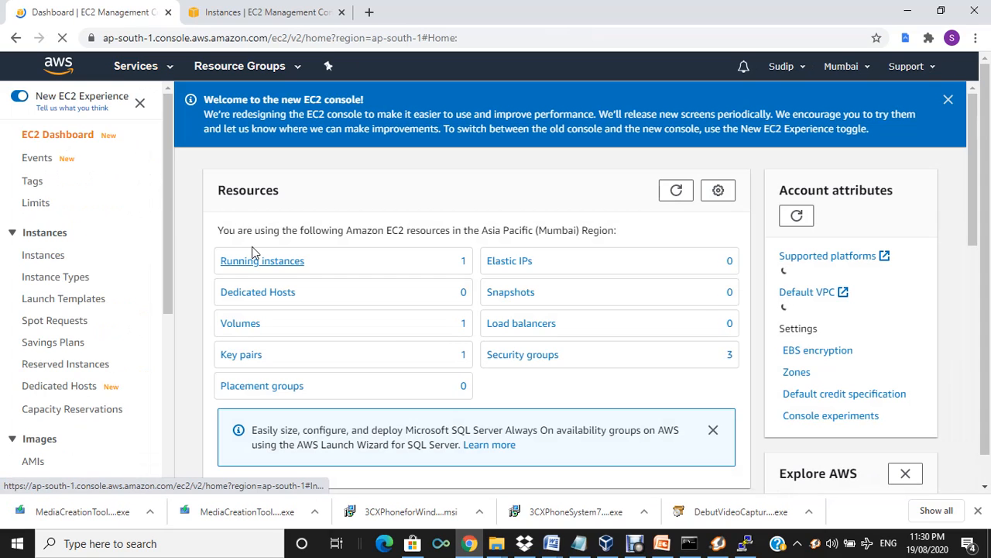
pyautogui.click(255, 260)
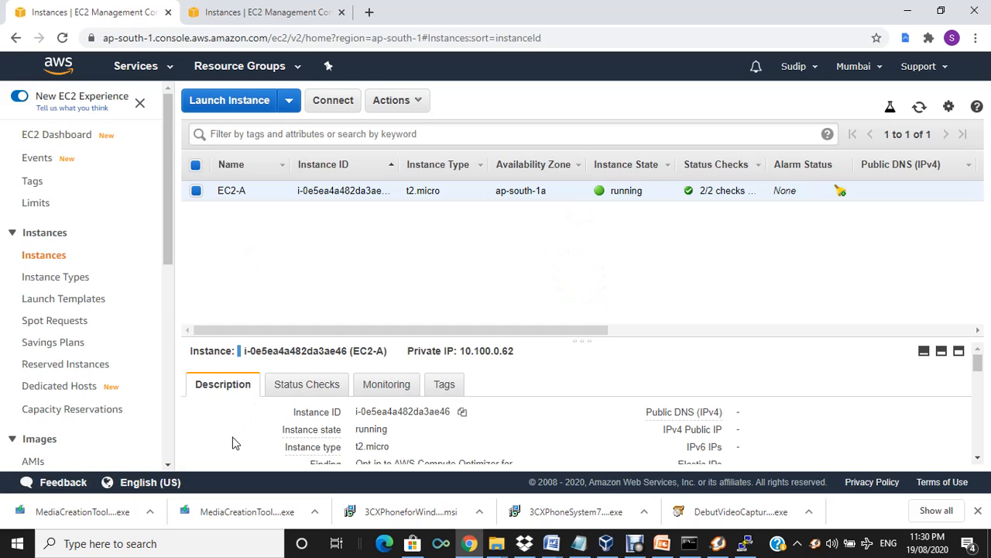
# Step: Copy the private IP address of the EC2-A instance from its description
pyautogui.scroll(-2, 232, 441)
pyautogui.scroll(-2, 232, 442)
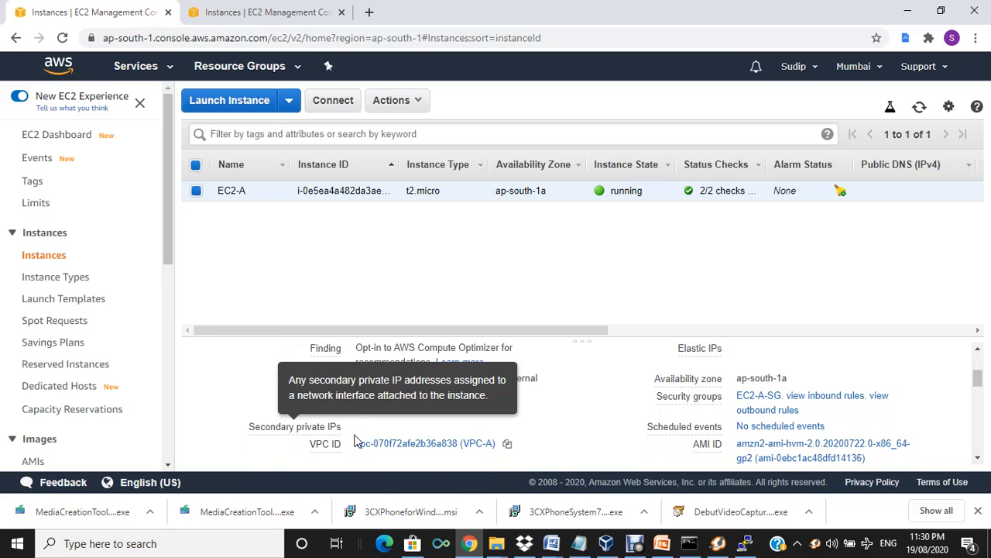
pyautogui.moveTo(356, 397); pyautogui.dragTo(407, 399)
pyautogui.hotkey('ctrl', 'c')
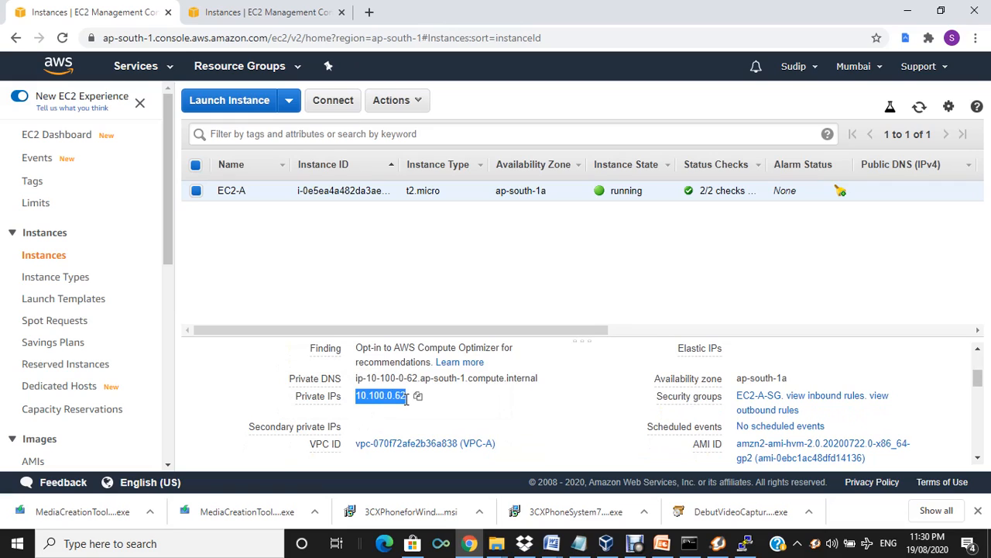
# Step: In the PuTTY session of the router instance, ping the copied private address 10.100.0.62
pyautogui.click(688, 544)
pyautogui.click(687, 544)
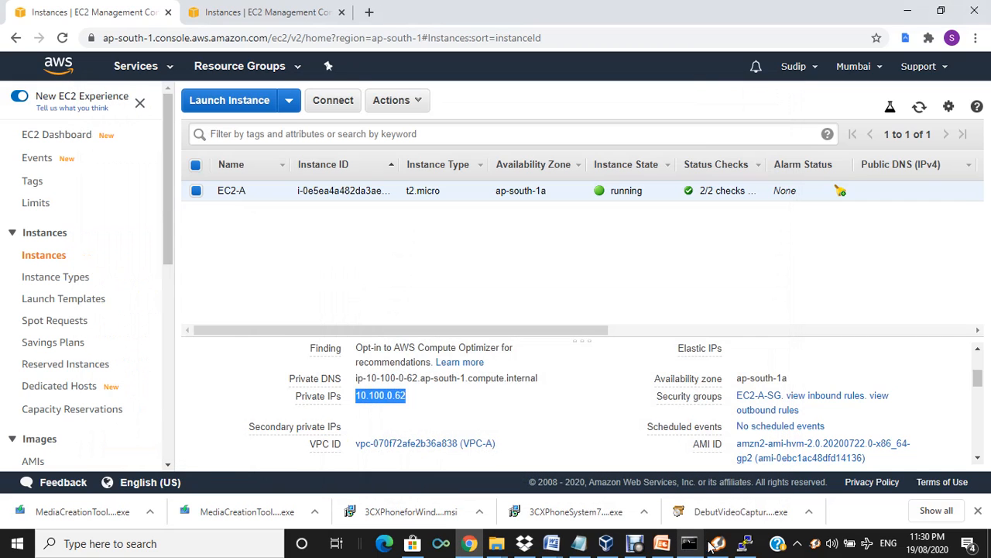
pyautogui.click(744, 544)
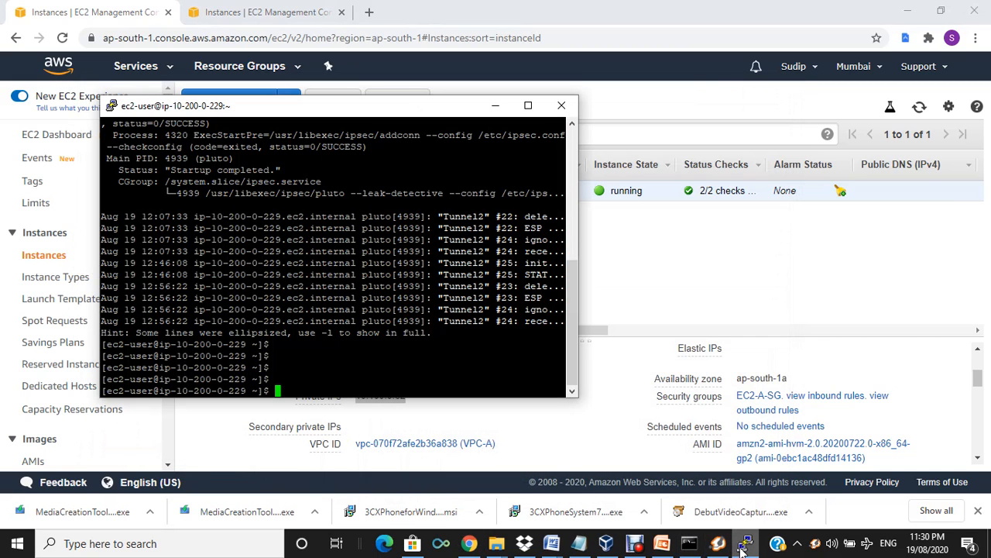
pyautogui.rightClick(344, 374)
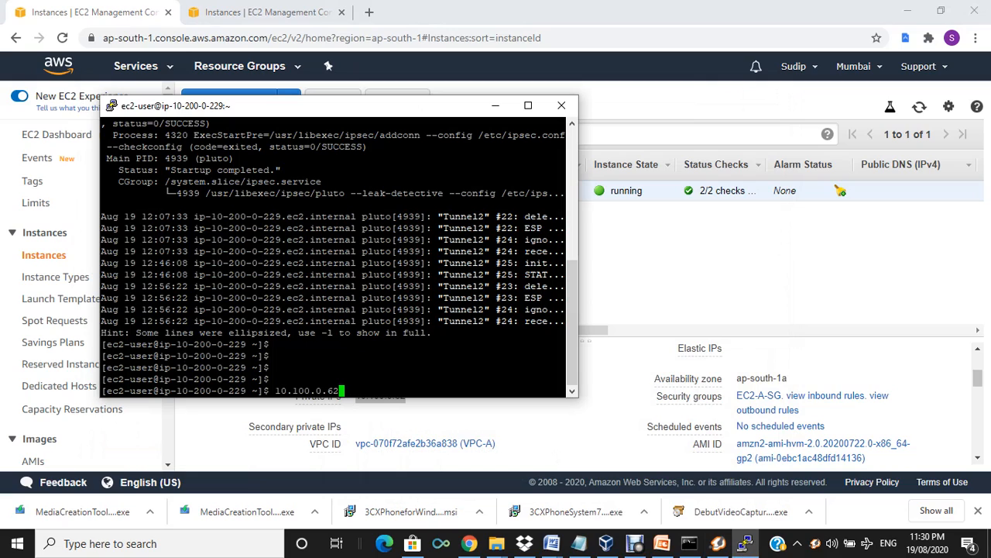
pyautogui.press('Home')
pyautogui.write('ping')
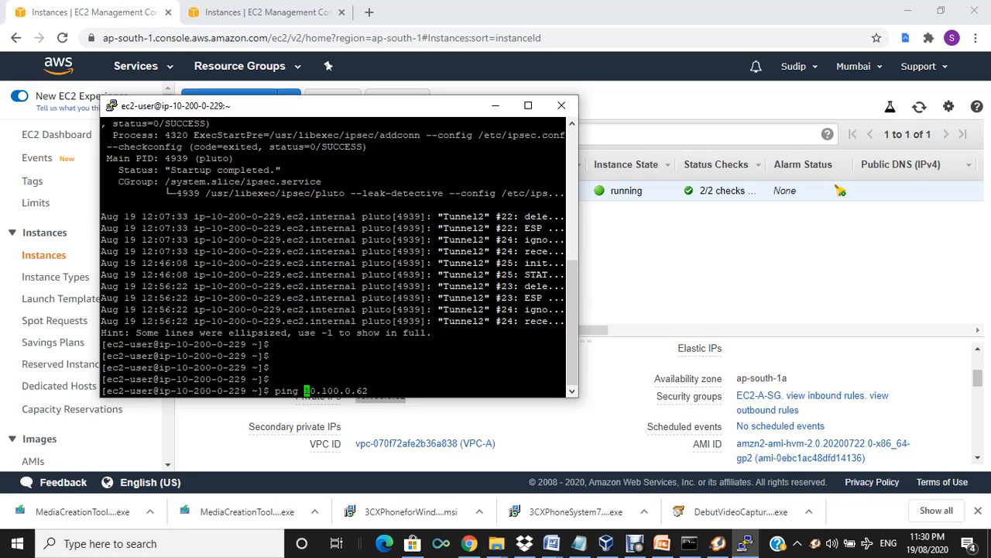
pyautogui.press('Return')
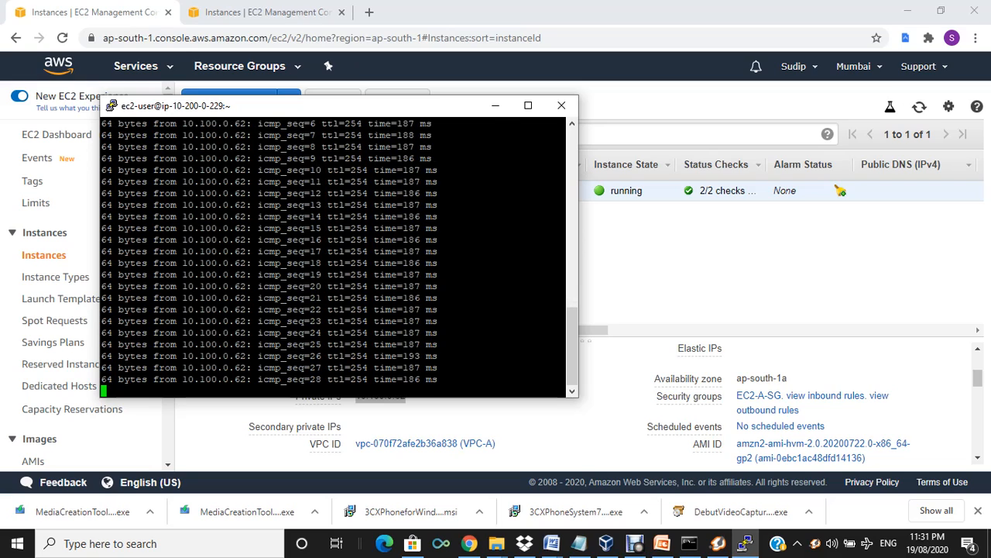
# Step: Minimize the terminal, switch to the server 2012 virtual machine and unlock it with the administrator account password
pyautogui.click(495, 105)
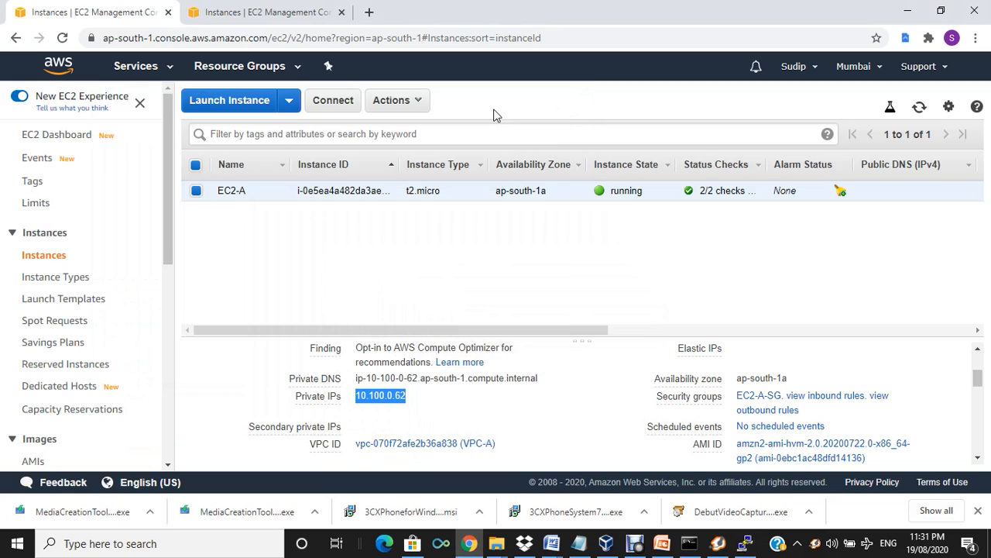
pyautogui.click(542, 285)
pyautogui.moveTo(617, 524)
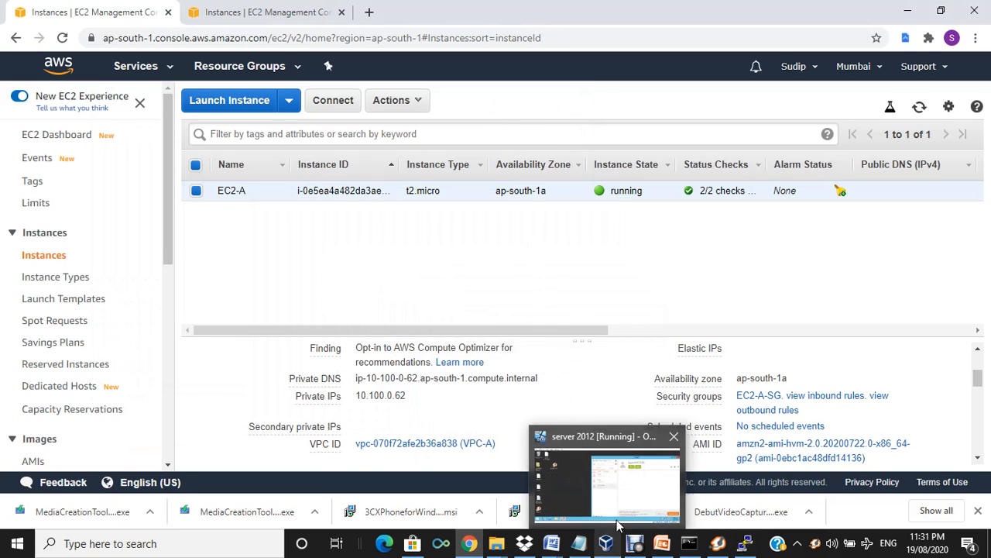
pyautogui.click(633, 500)
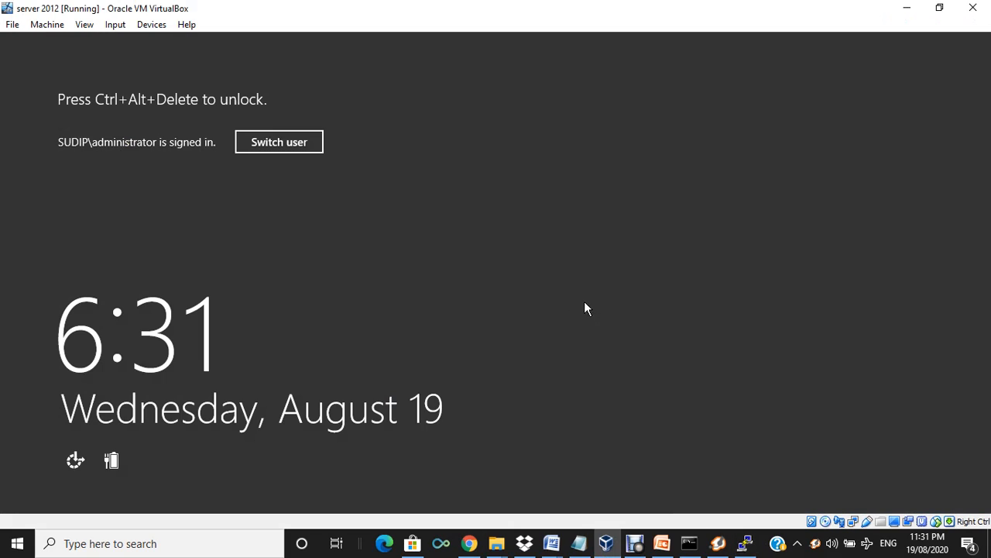
pyautogui.hotkey('ctrl', 'Delete')
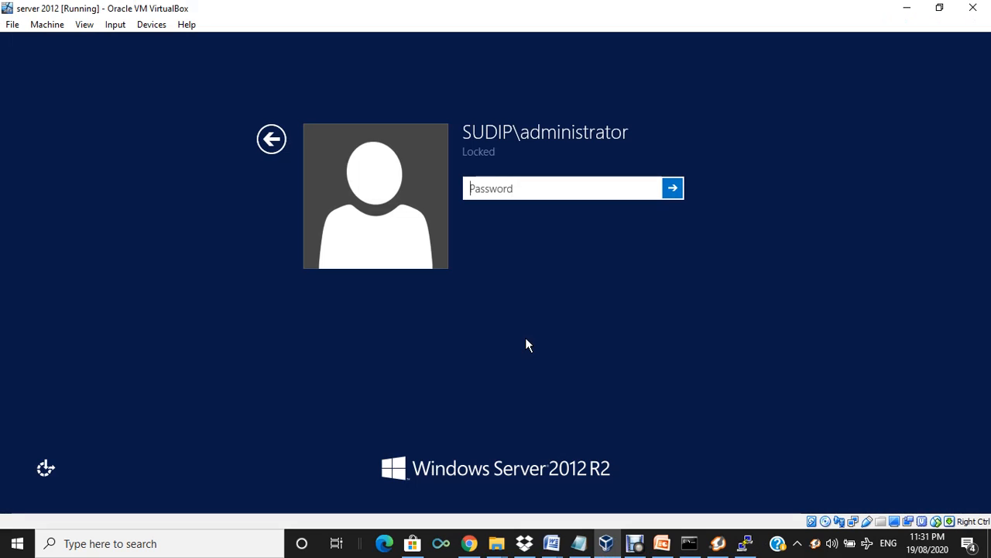
pyautogui.write('••••••')
pyautogui.press('BackSpace')
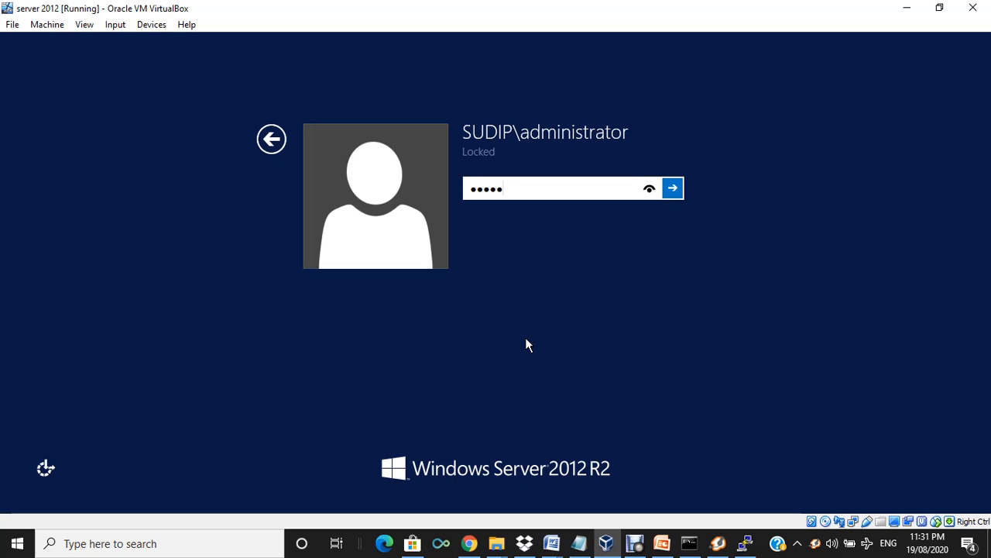
pyautogui.press('BackSpace')
pyautogui.write('•••••••')
pyautogui.press('Return')
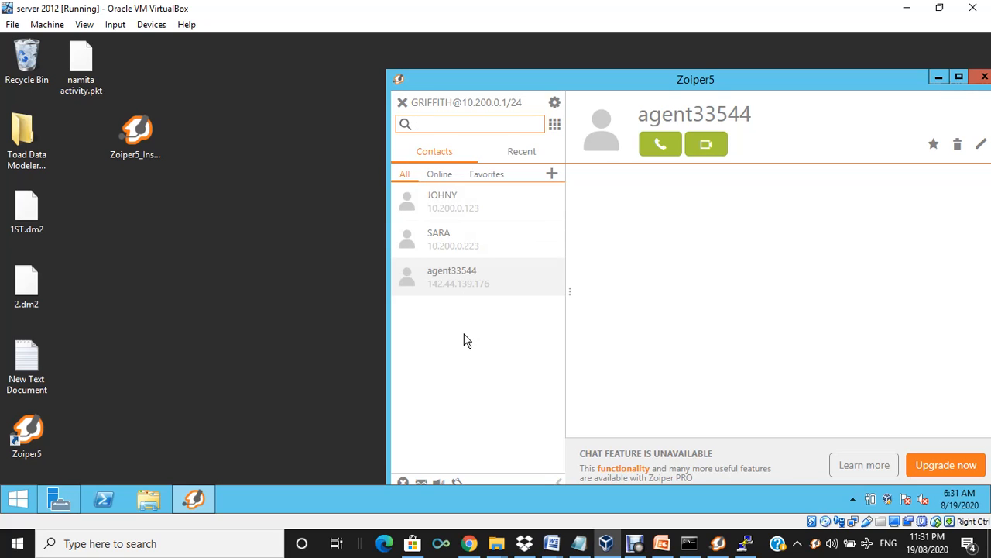
# Step: View the two Zoiper5 contacts with addresses 10.200.0.123 and 10.200.0.223 in the virtual machine
pyautogui.click(455, 213)
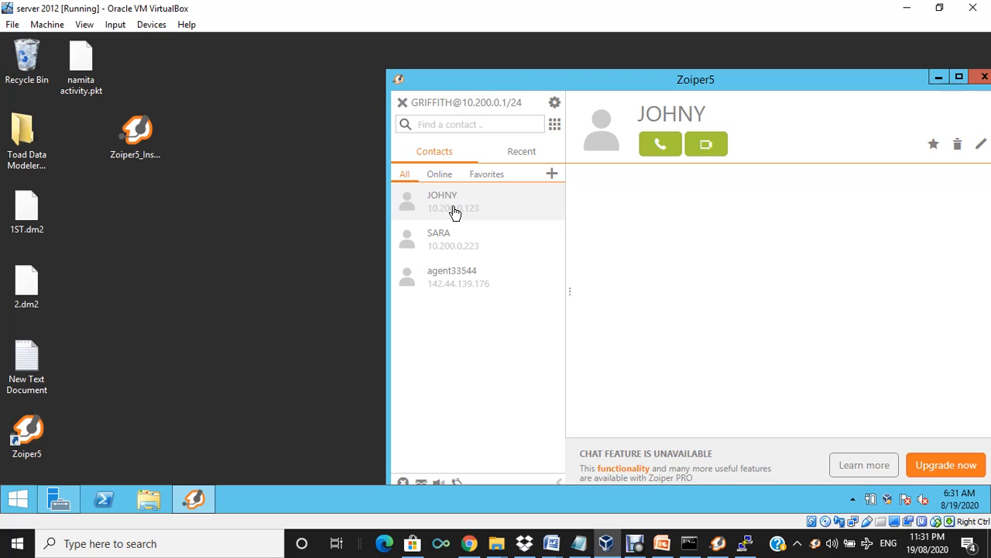
pyautogui.click(443, 252)
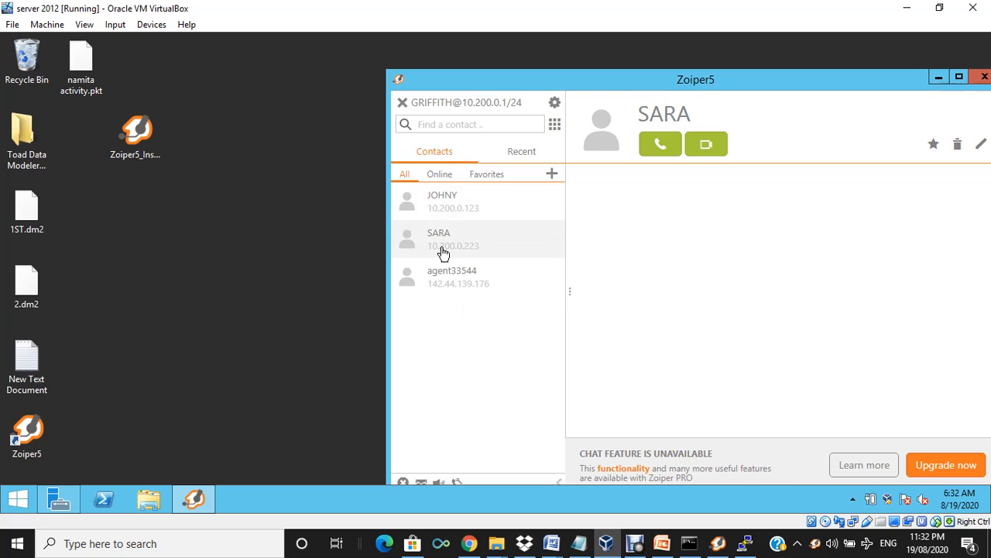
pyautogui.click(453, 217)
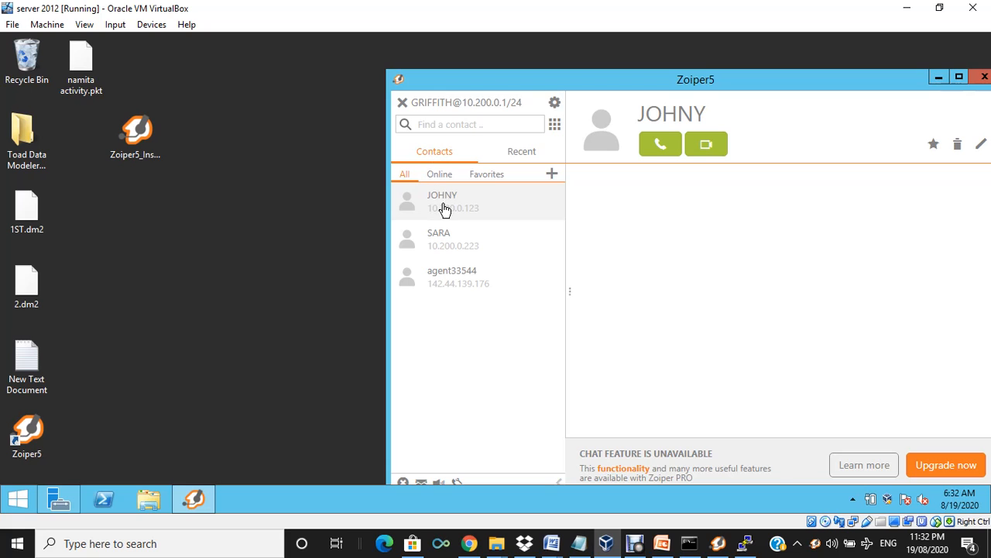
pyautogui.click(447, 244)
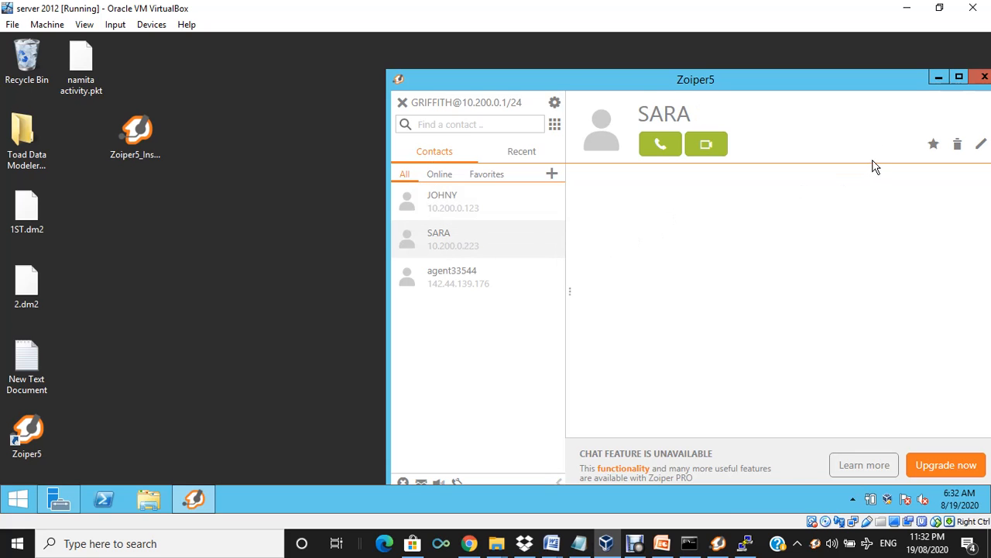
# Step: Minimize the virtual machine and browser windows, and switch to Zoiper5 on the host computer
pyautogui.click(937, 76)
pyautogui.click(906, 8)
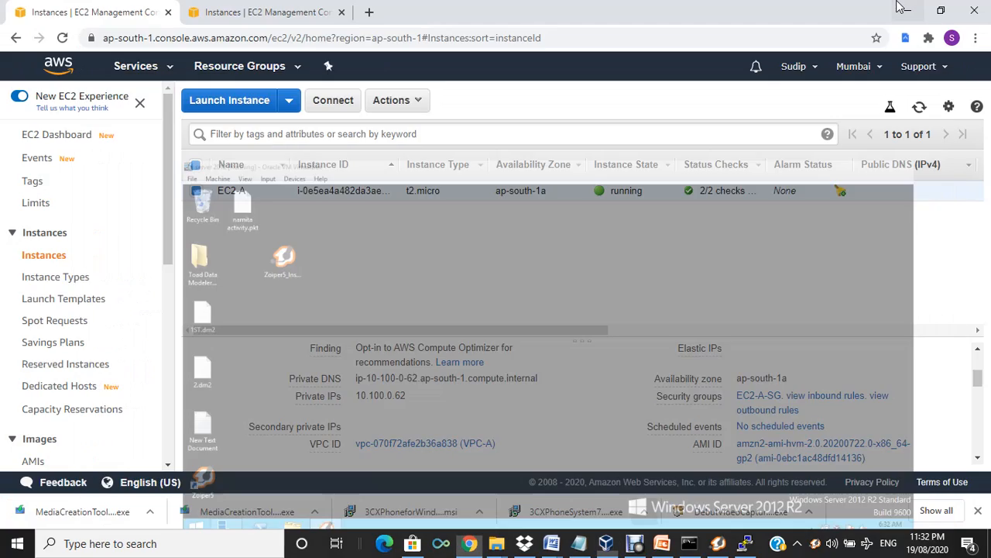
pyautogui.click(907, 10)
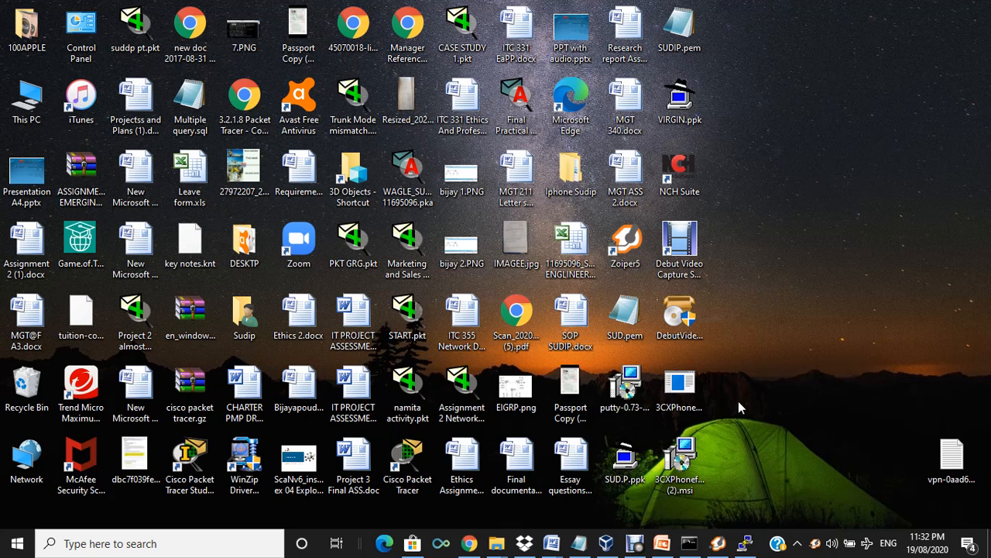
pyautogui.click(730, 546)
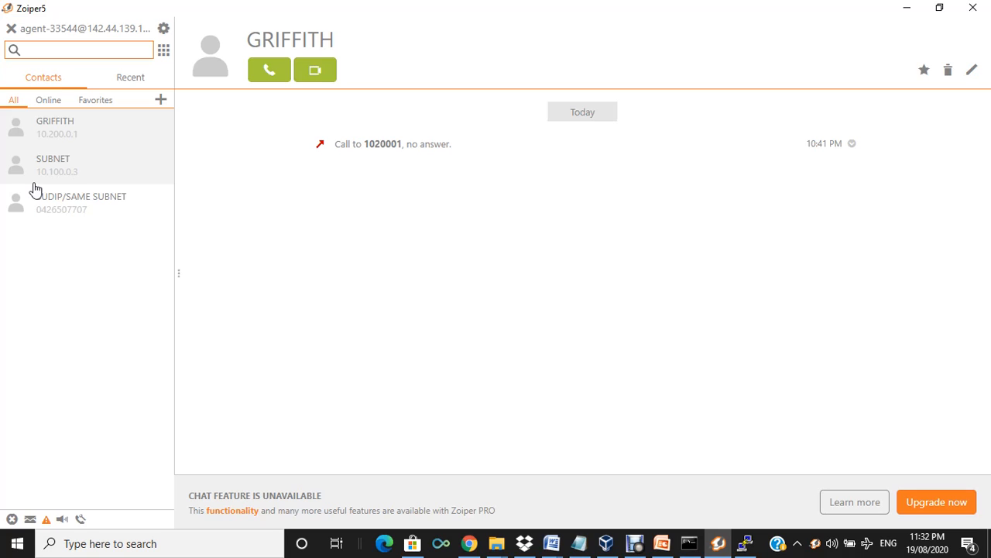
# Step: Place a voice call to the SUBNET contact at 10.100.0.3 and end it
pyautogui.click(61, 168)
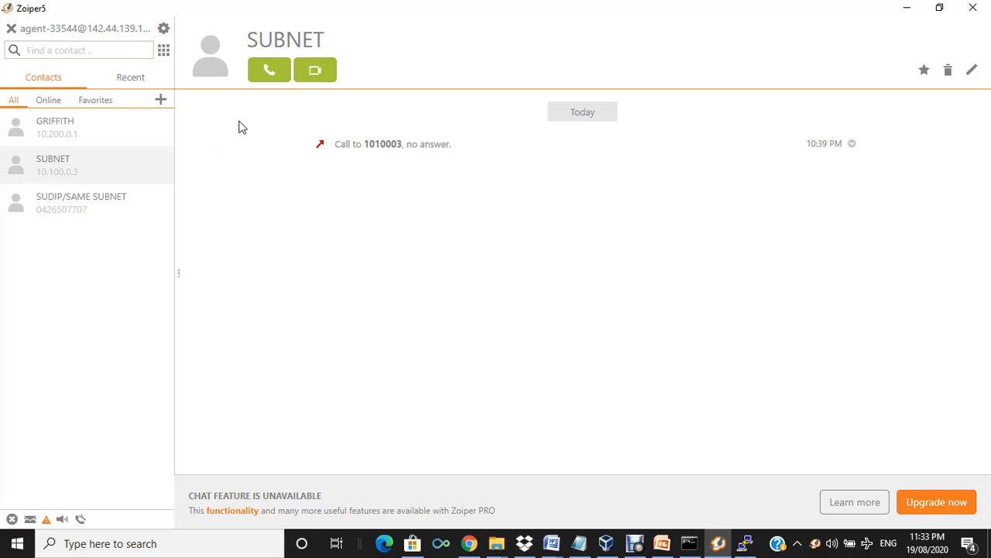
pyautogui.click(263, 67)
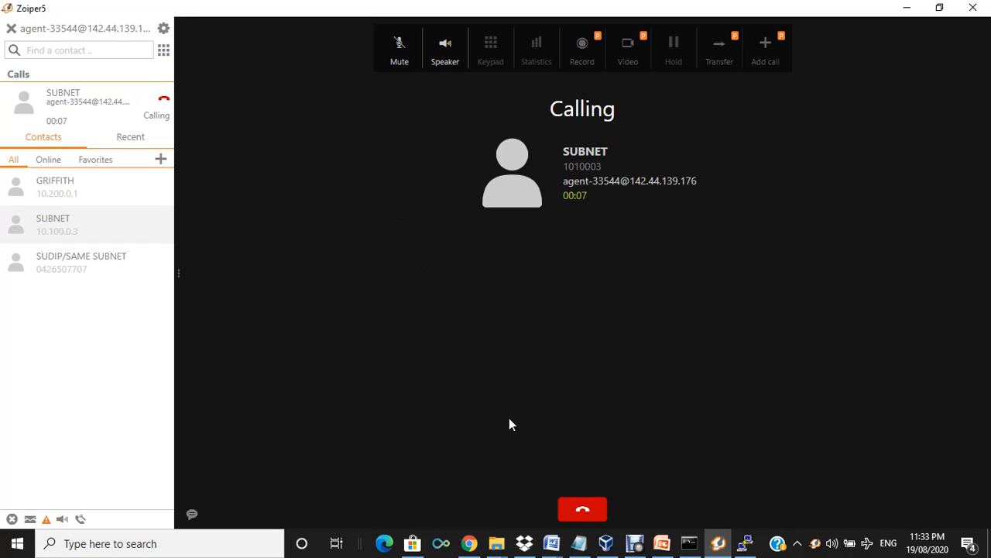
pyautogui.click(564, 509)
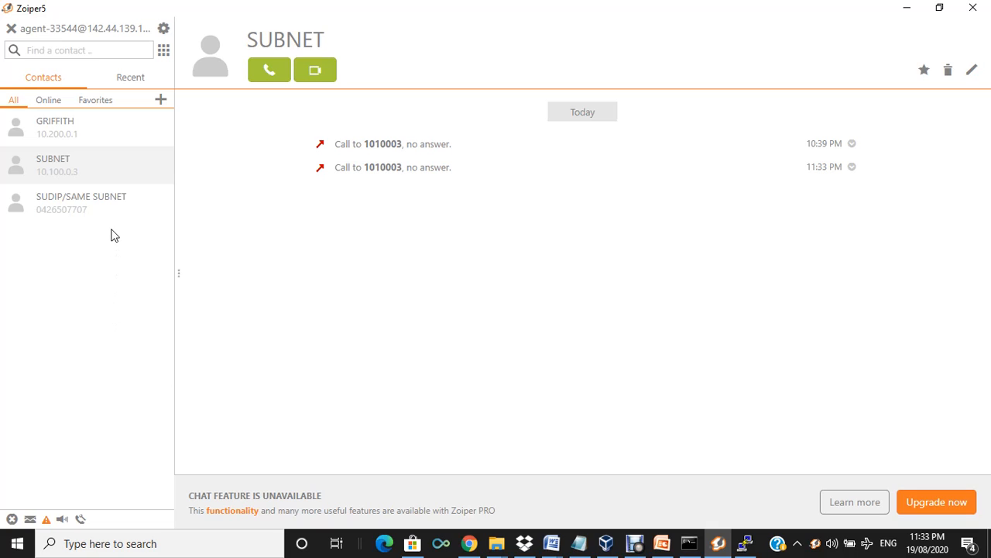
# Step: Place a voice call to the GRIFFITH contact at 10.200.0.1, toggle the speaker off and on, and hang up
pyautogui.click(61, 140)
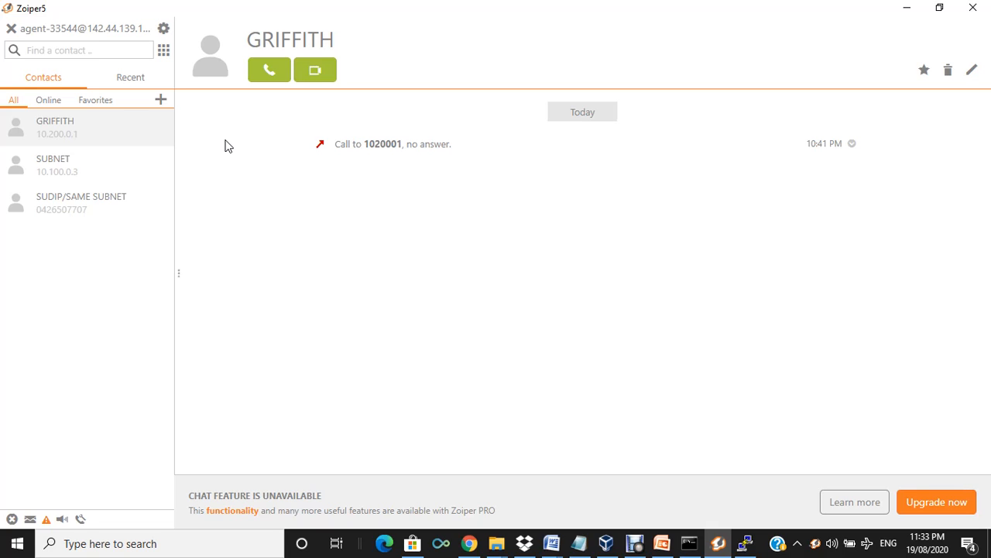
pyautogui.click(261, 77)
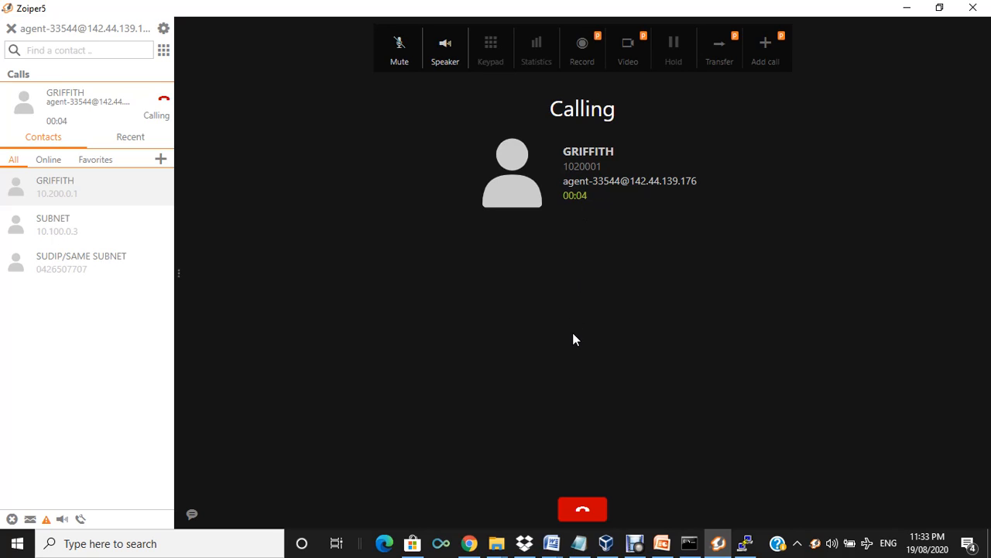
pyautogui.click(442, 42)
pyautogui.click(443, 48)
pyautogui.click(596, 516)
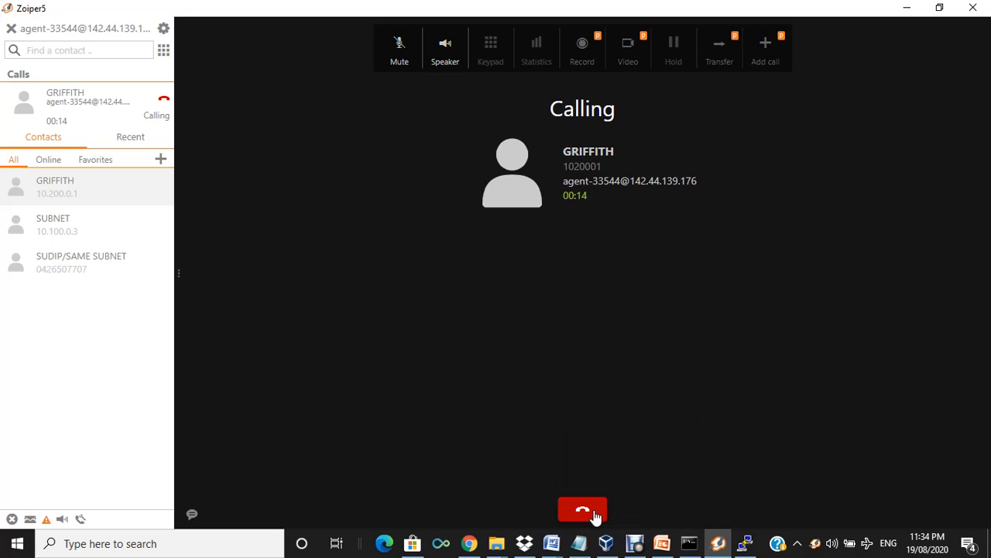